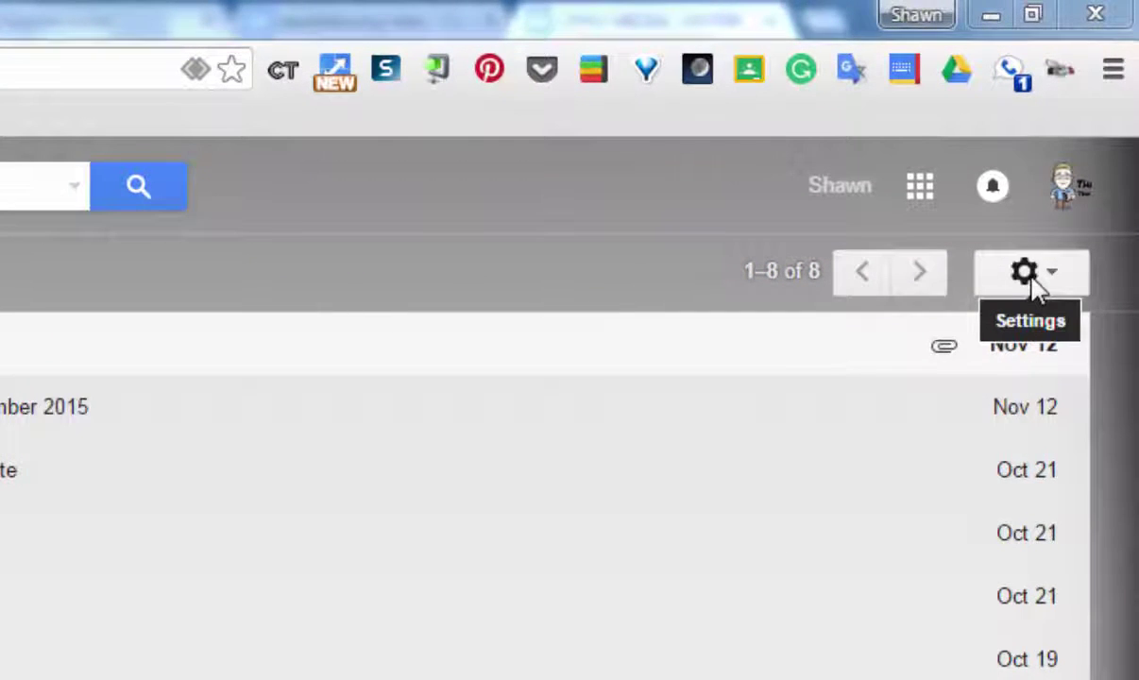
Open Configure inbox from the settings gear and read each category tab's description.
left_click(1030, 283)
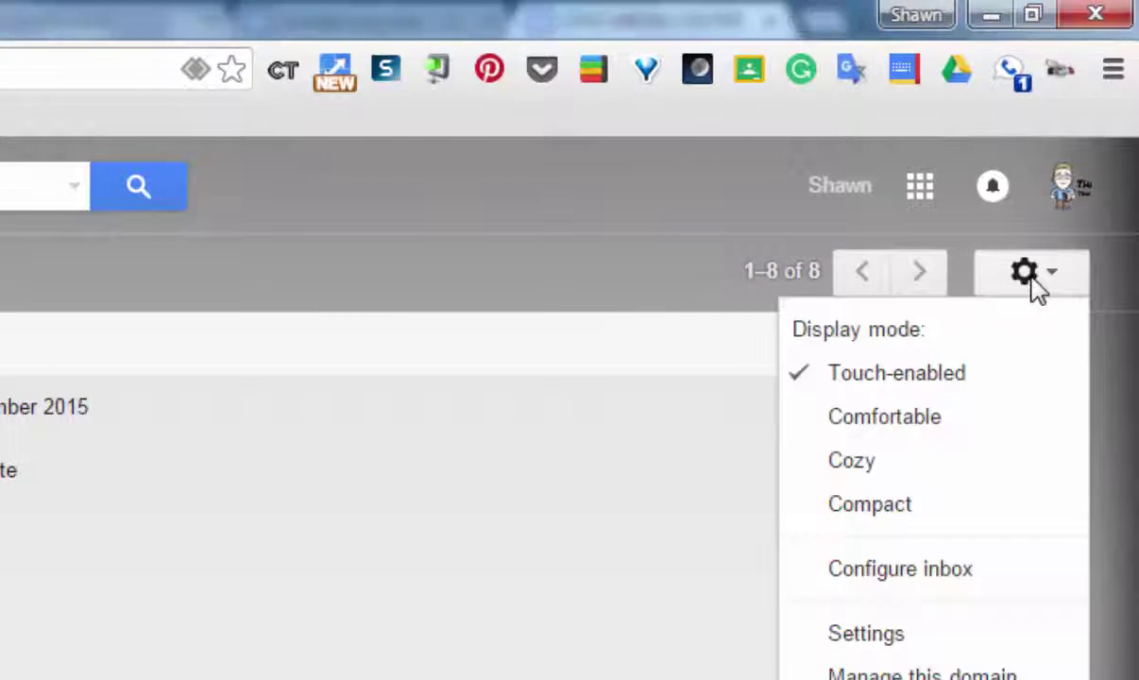
left_click(927, 573)
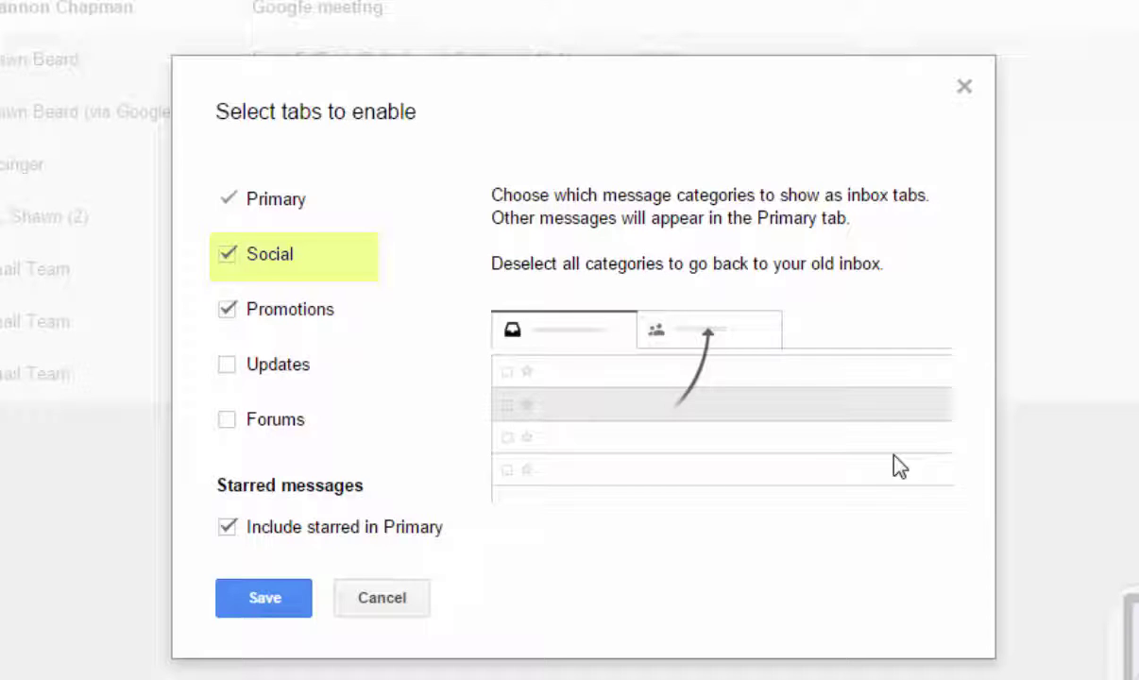
mouse_move(294, 326)
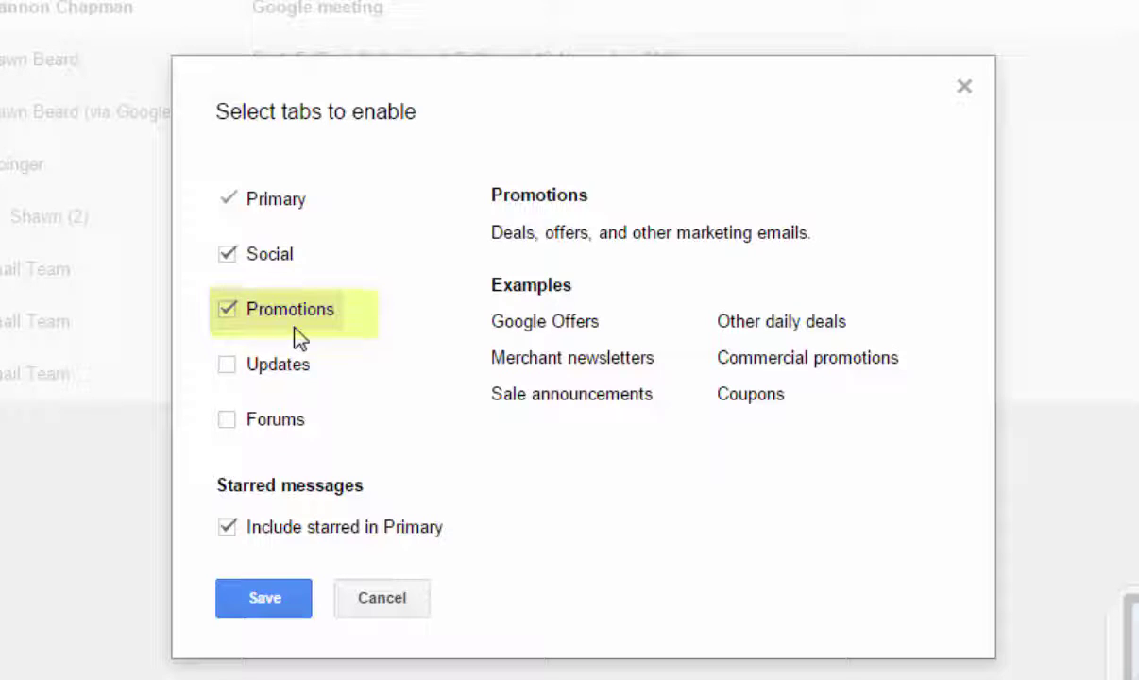
mouse_move(295, 368)
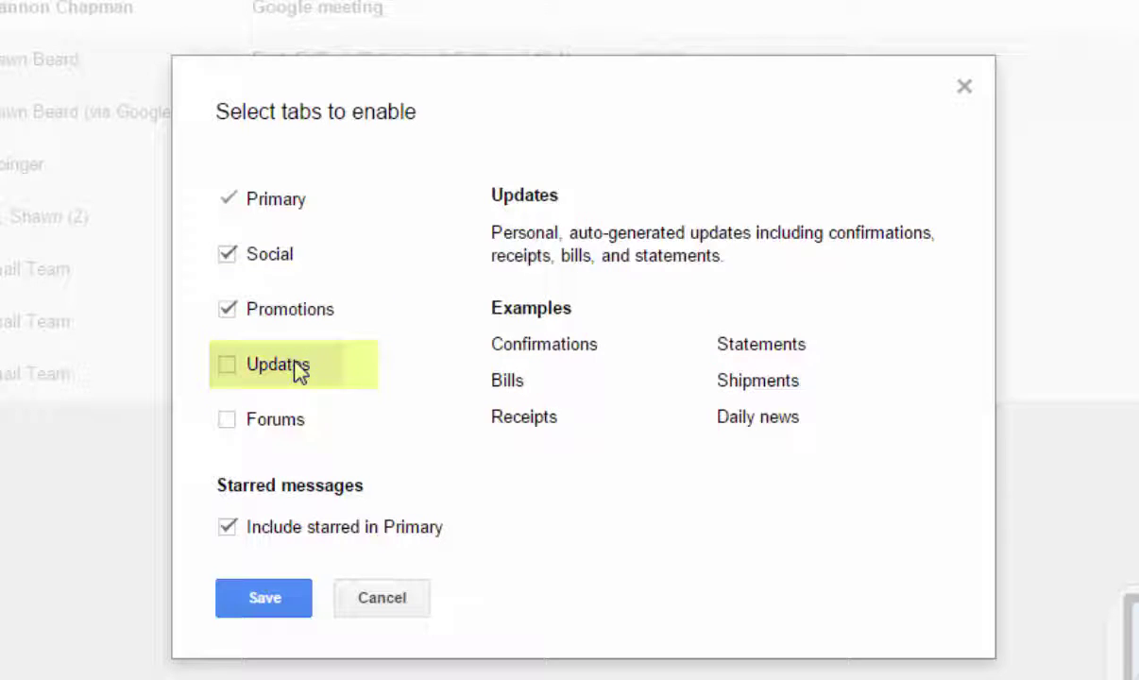
mouse_move(308, 423)
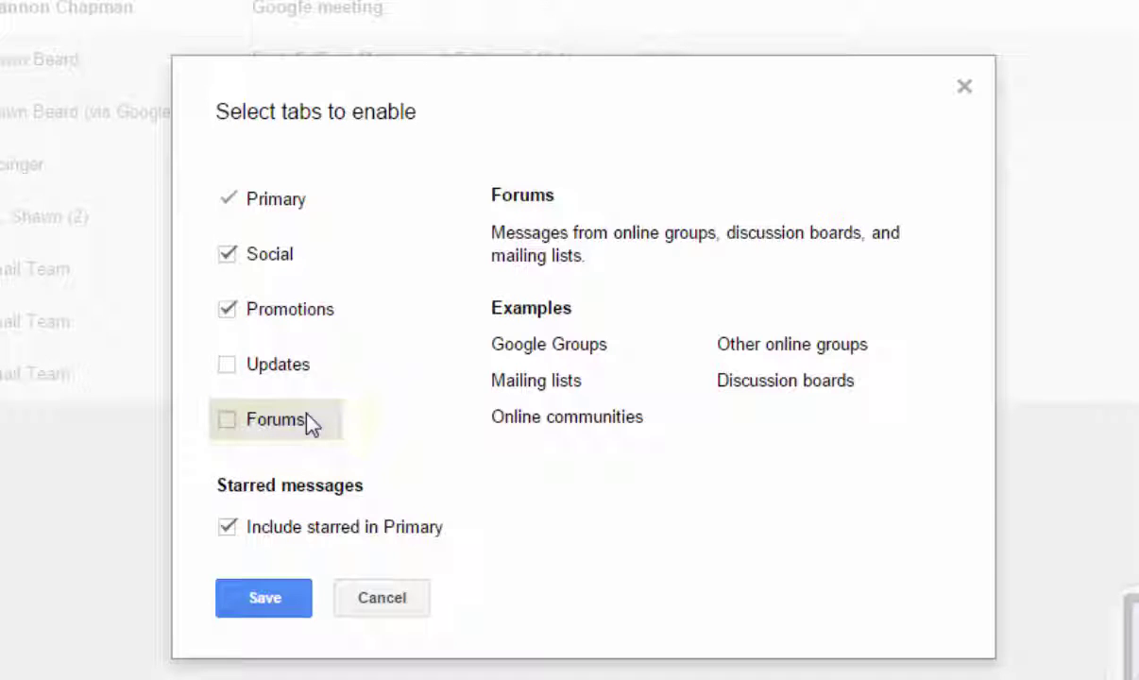
mouse_move(304, 242)
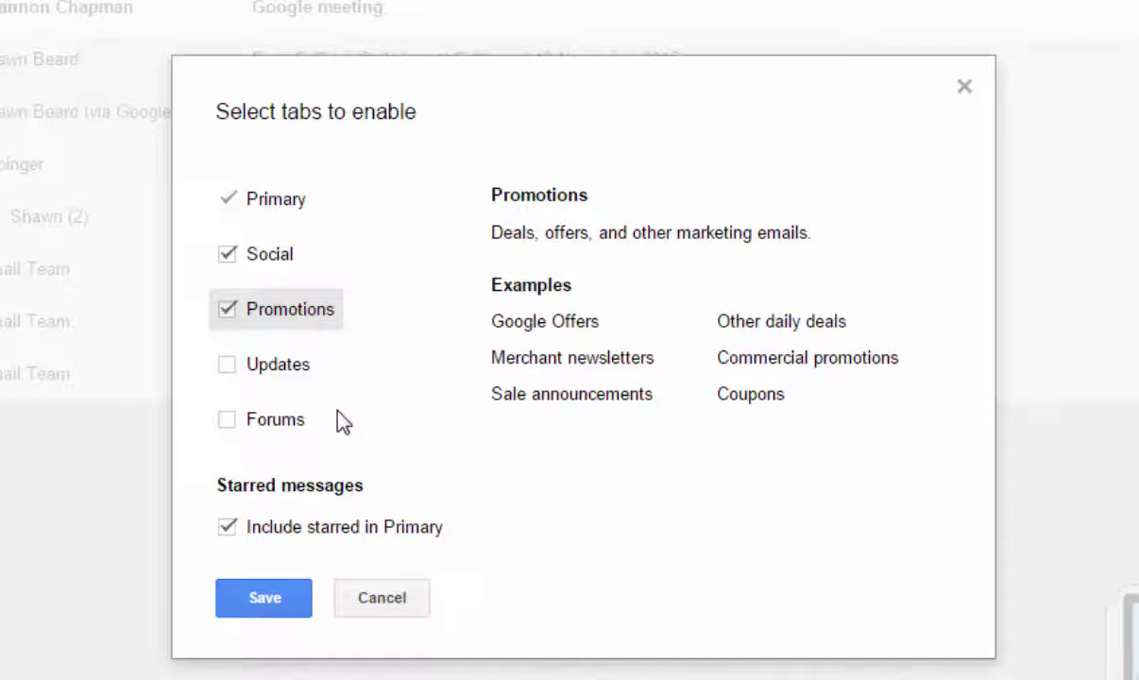
mouse_move(284, 549)
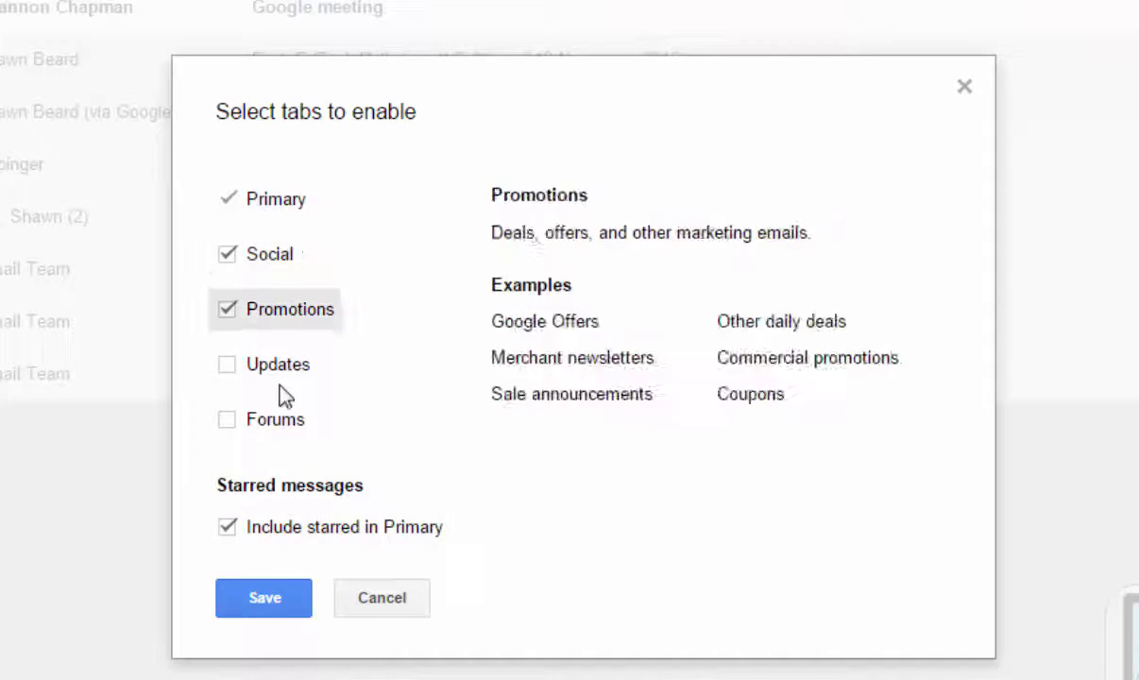
Save the Primary, Social and Promotions tabs, then view Social, Promotions and back to Primary.
left_click(267, 606)
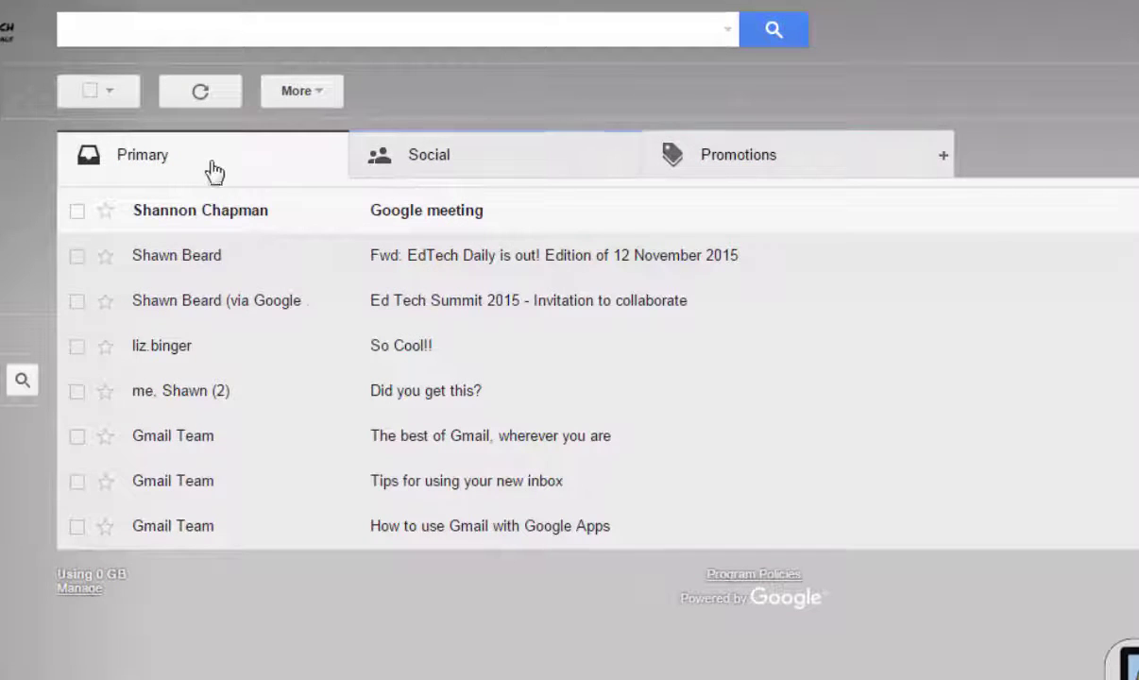
left_click(465, 166)
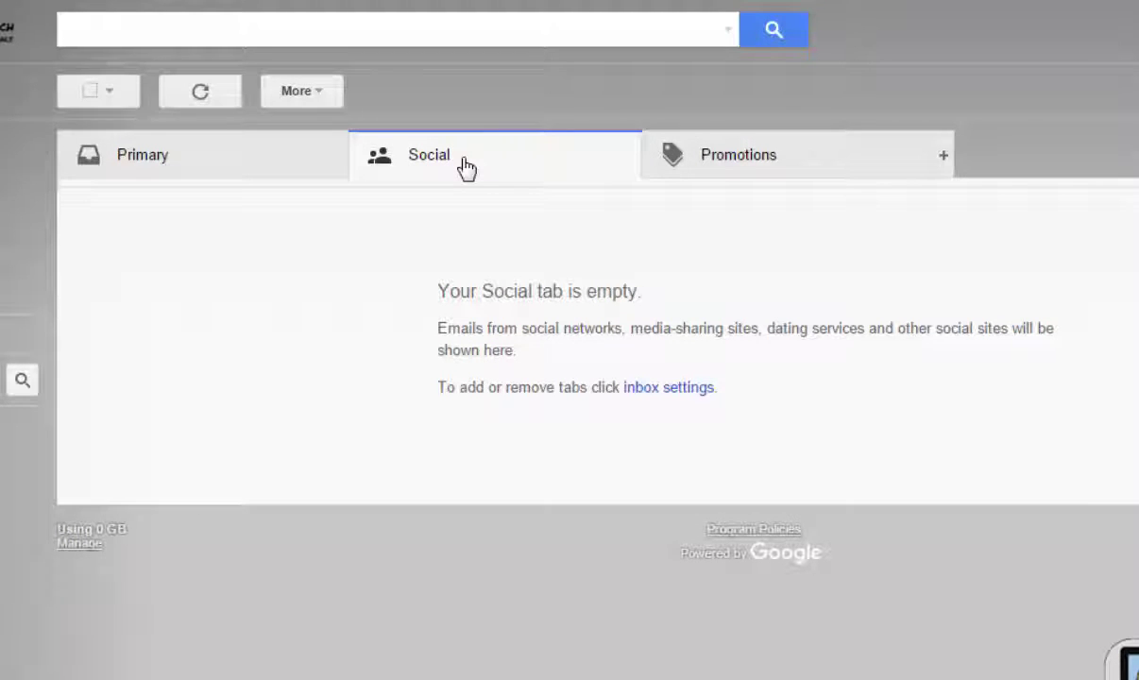
left_click(732, 163)
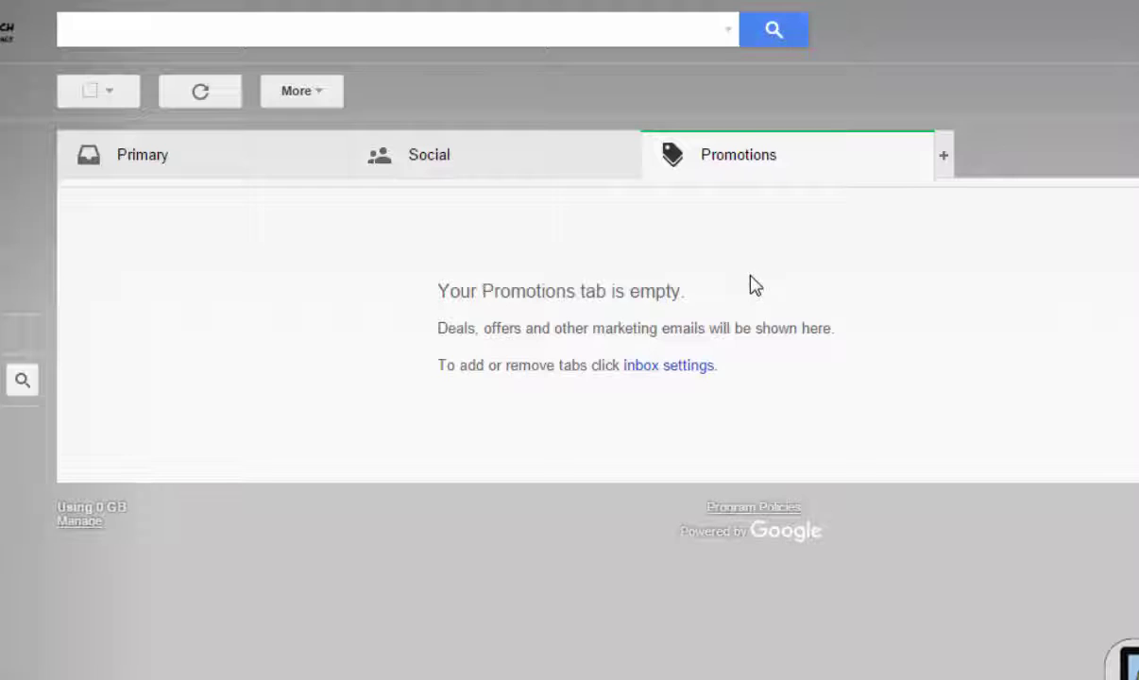
left_click(184, 168)
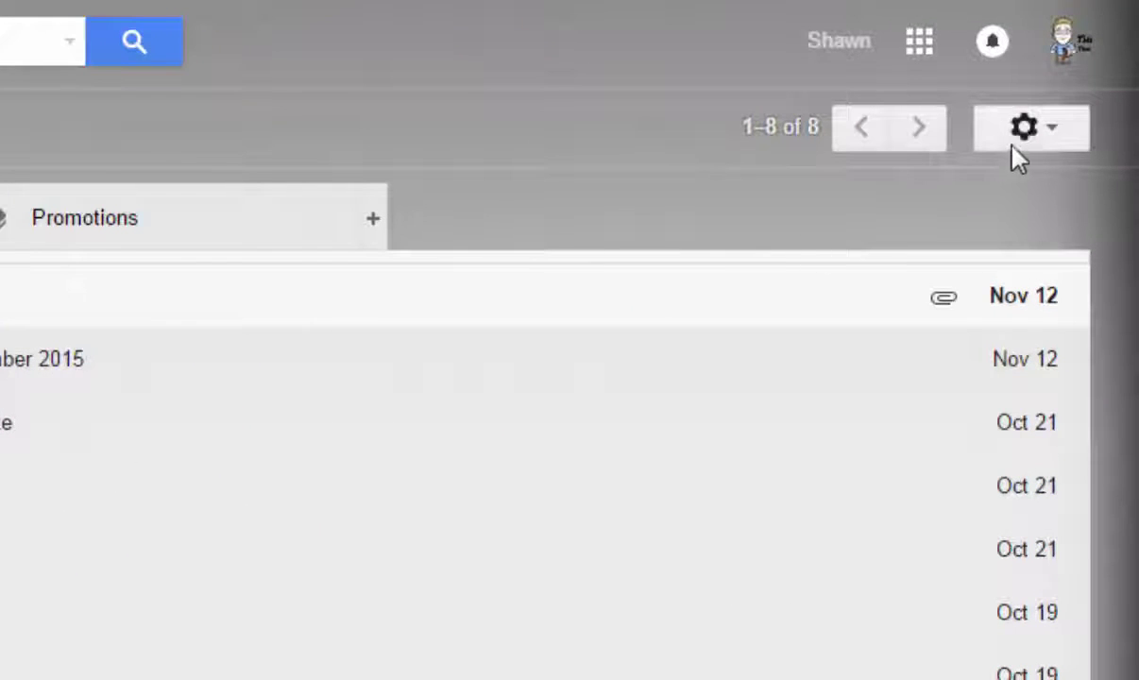
Uncheck Social and Promotions in Configure inbox and save, leaving one inbox list.
left_click(1028, 137)
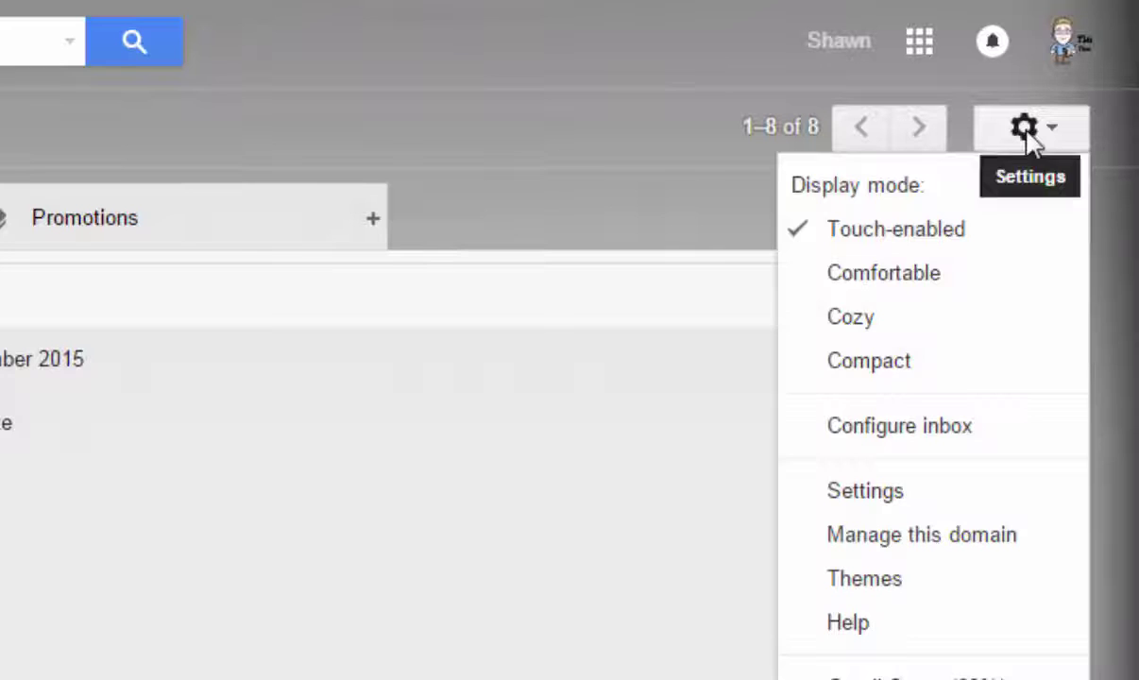
left_click(952, 430)
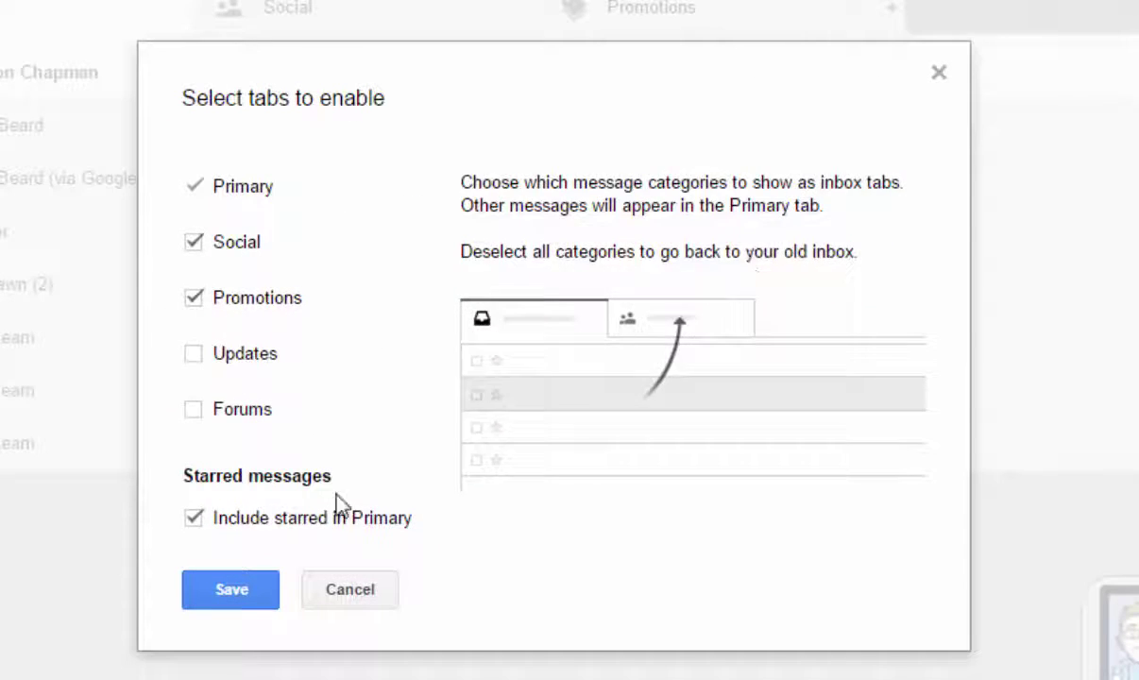
left_click(194, 244)
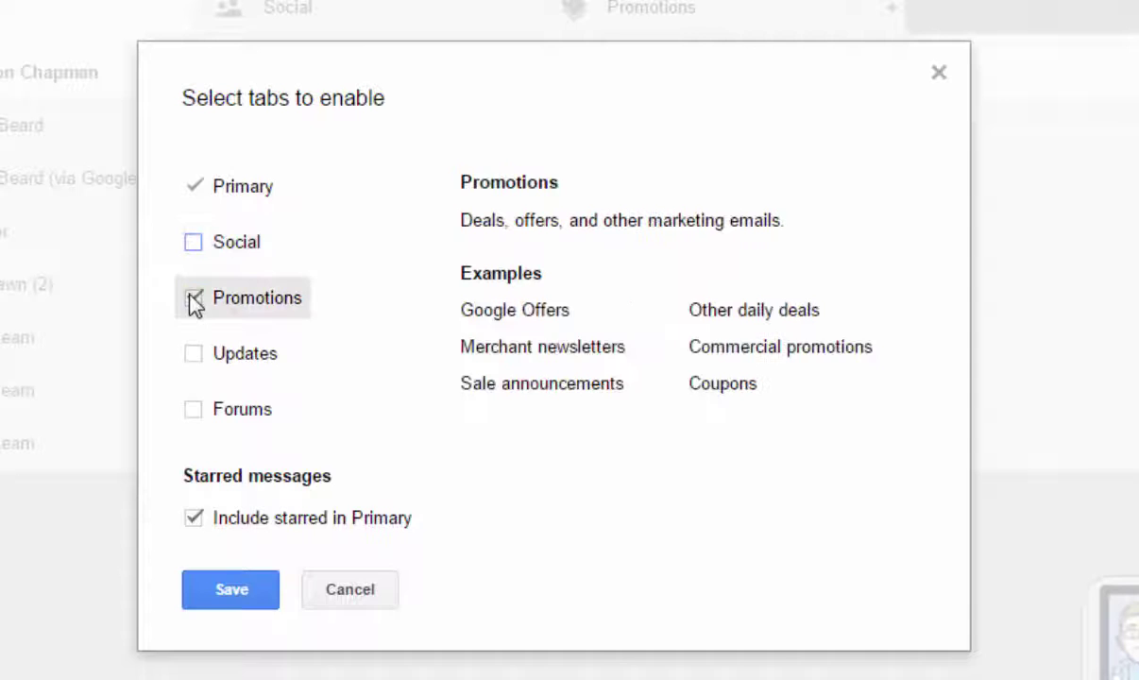
left_click(194, 299)
left_click(249, 555)
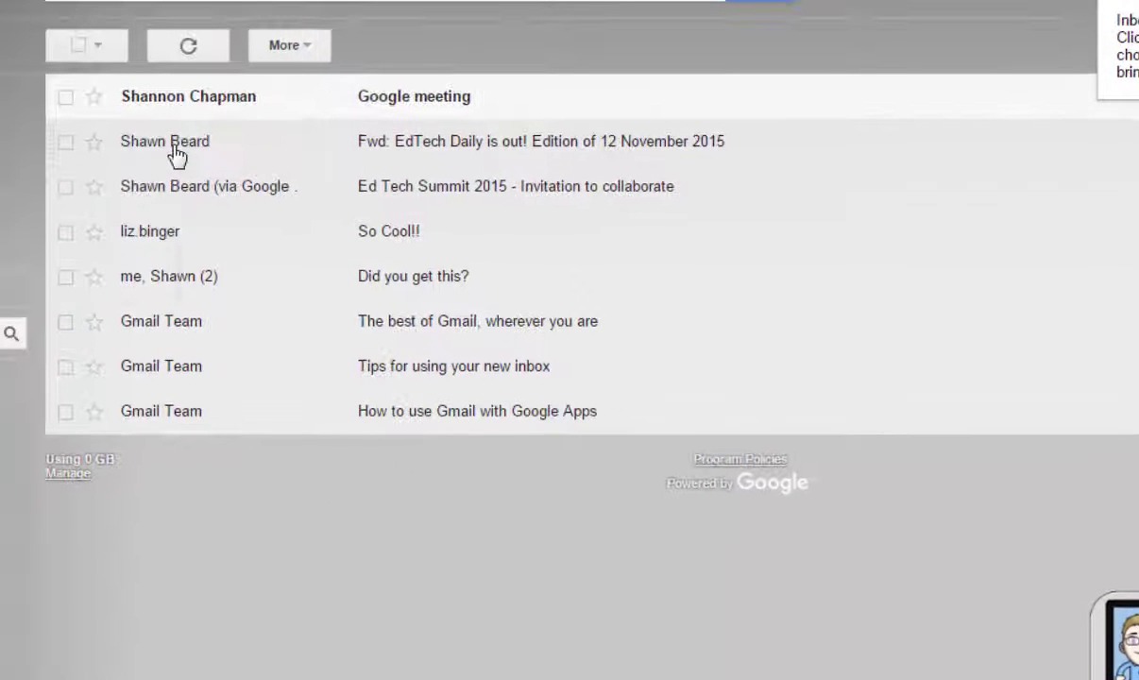
mouse_move(175, 155)
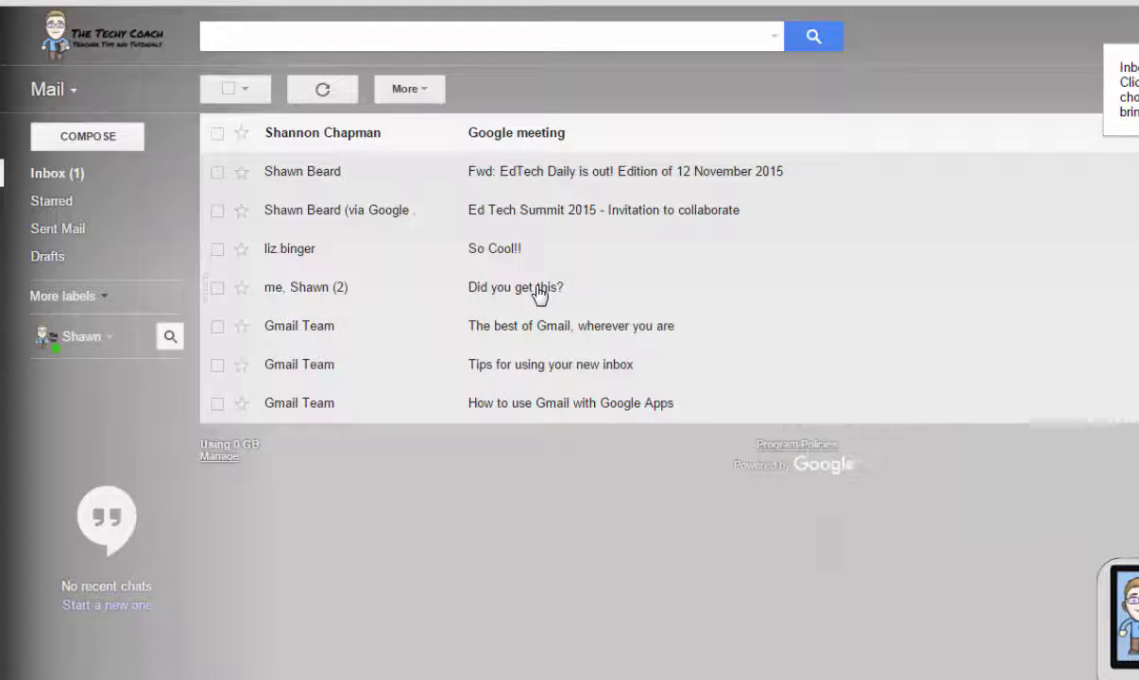
Open the So Cool!! message and create and apply a new Library label.
left_click(488, 255)
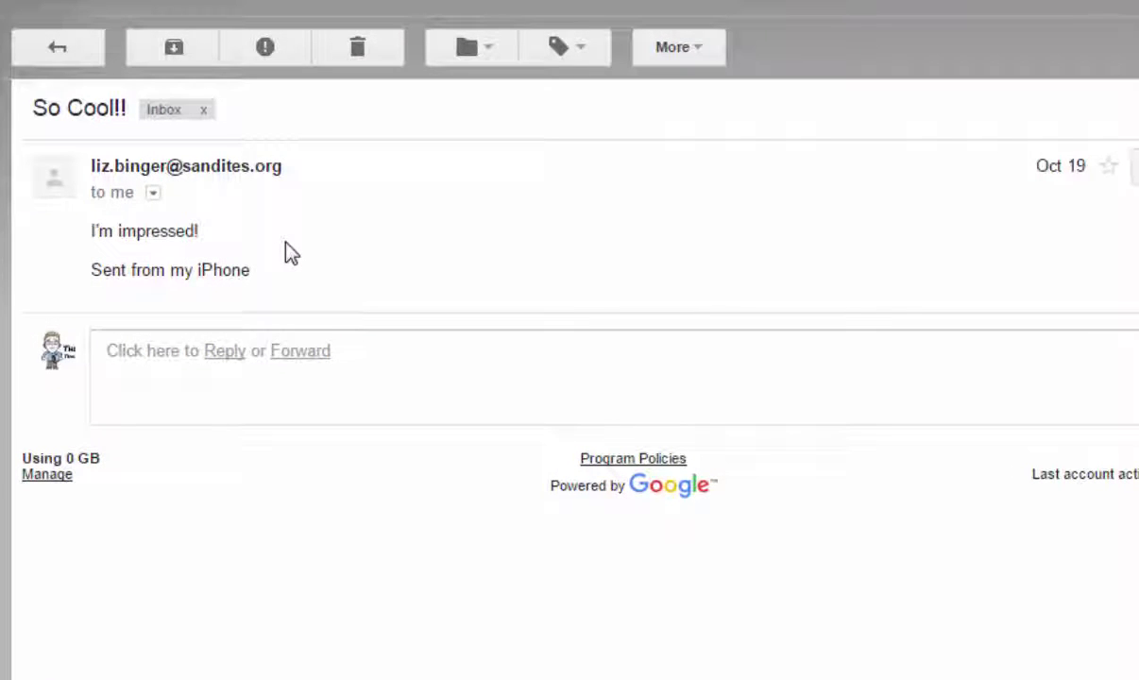
left_click(579, 49)
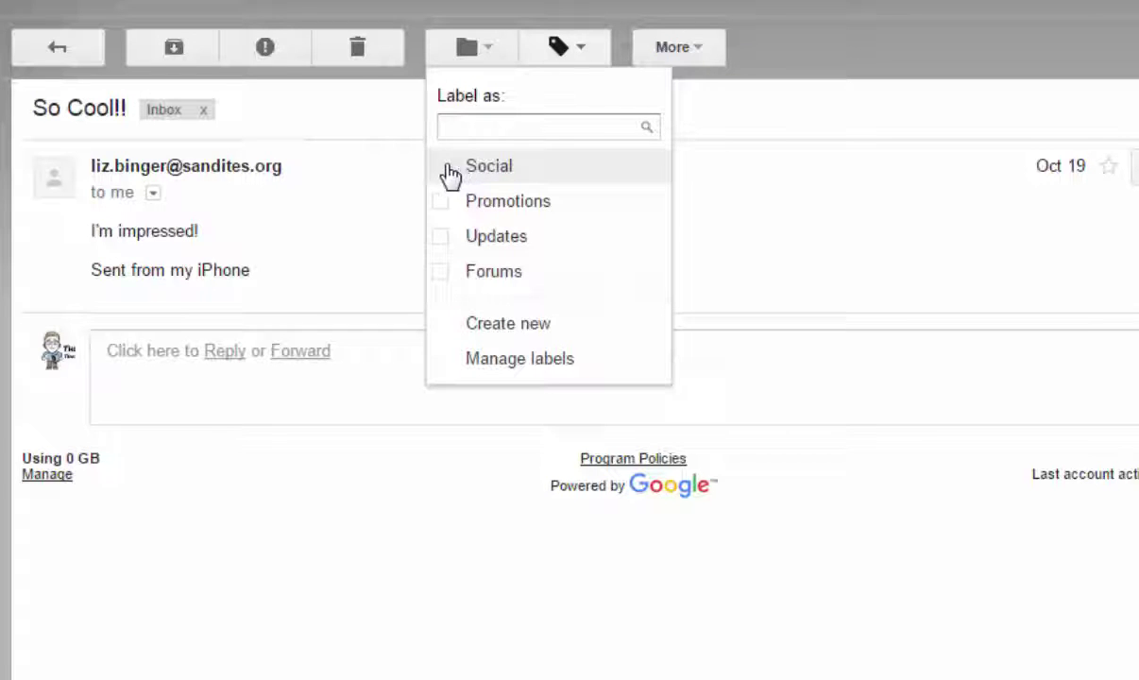
left_click(498, 326)
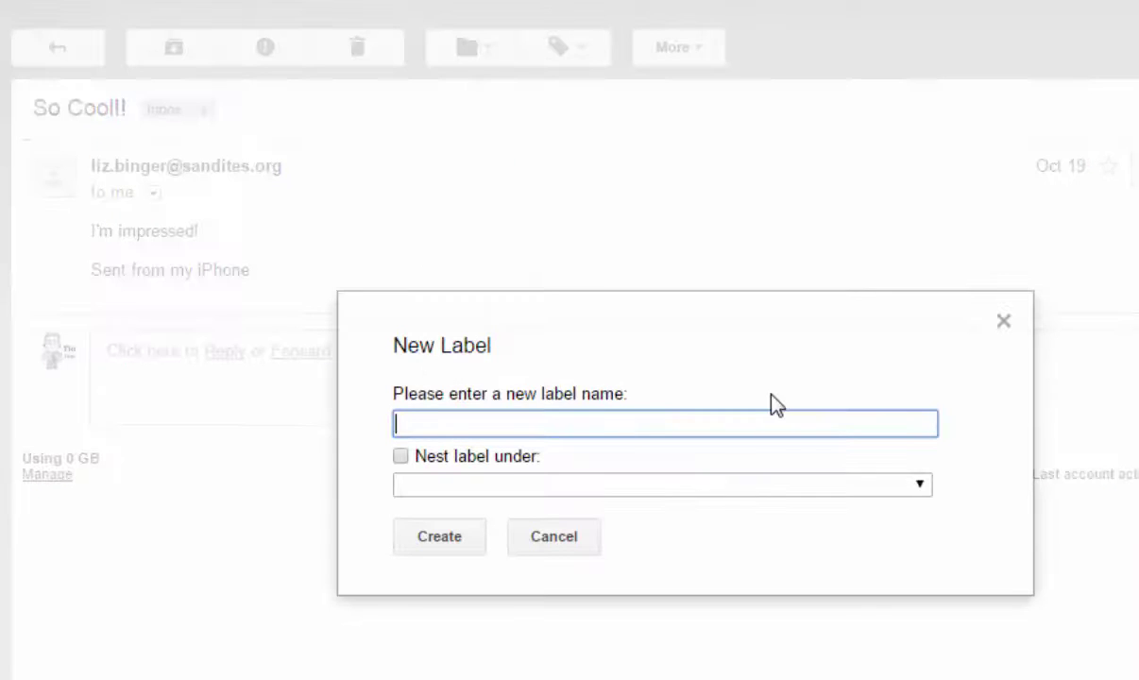
type("Library")
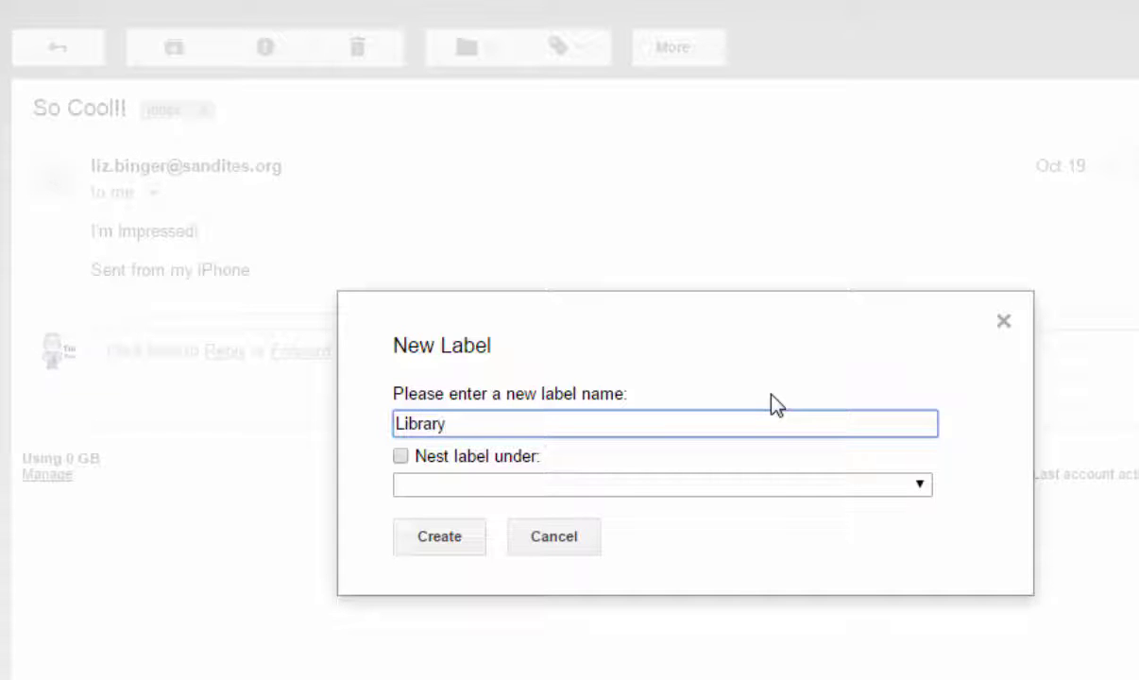
left_click(432, 536)
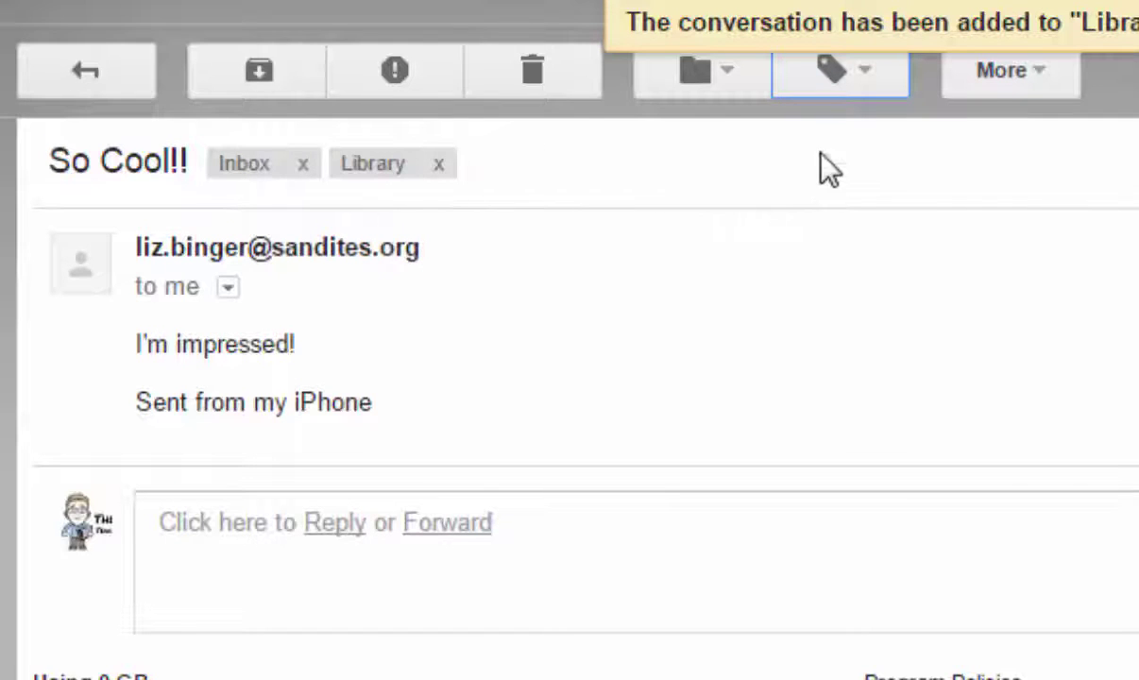
Create a new Google label and apply it to the same message.
left_click(868, 75)
left_click(742, 531)
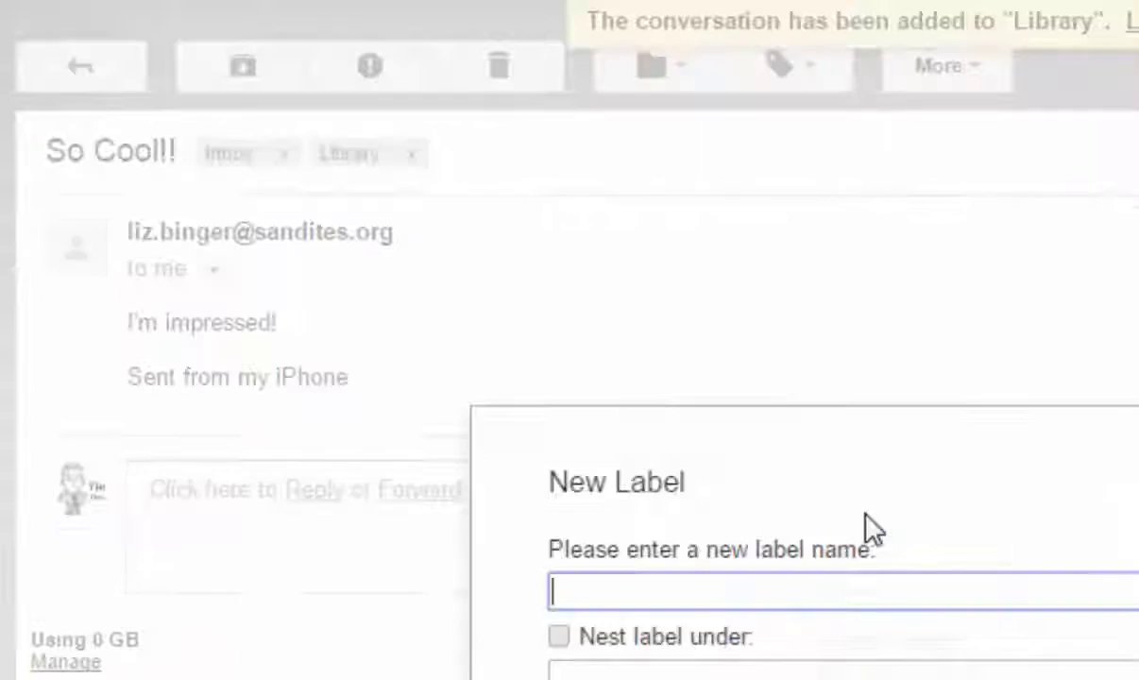
type("Google")
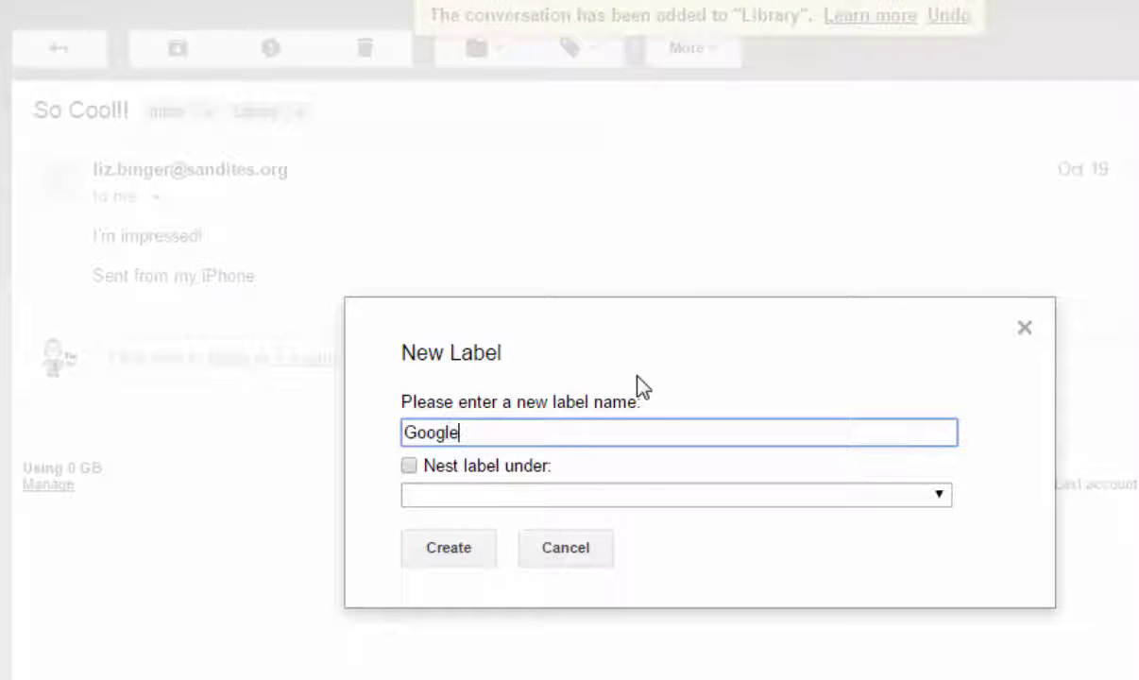
left_click(455, 552)
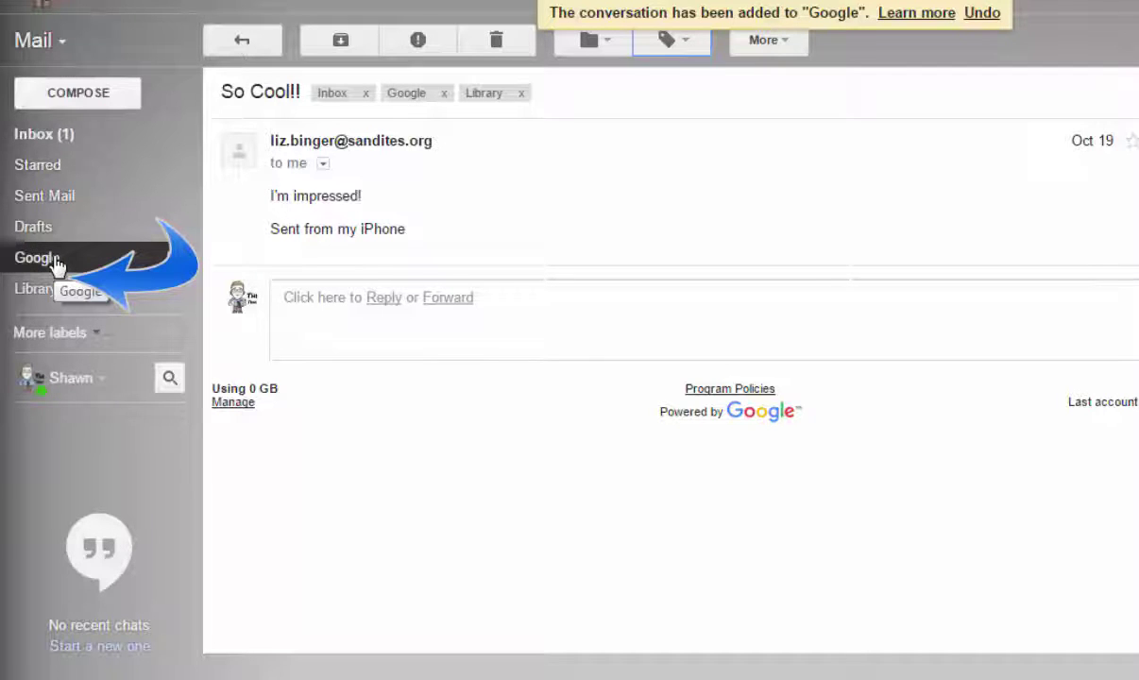
View the Google and Library label lists showing So Cool!!, then return to the inbox.
left_click(34, 132)
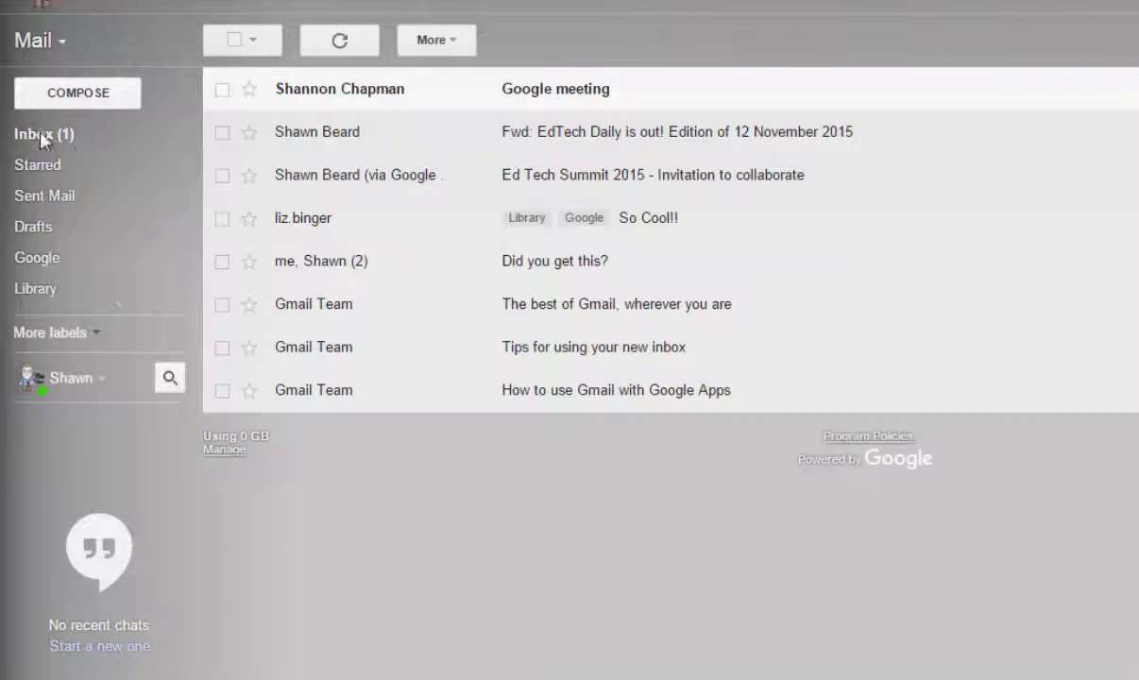
left_click(33, 259)
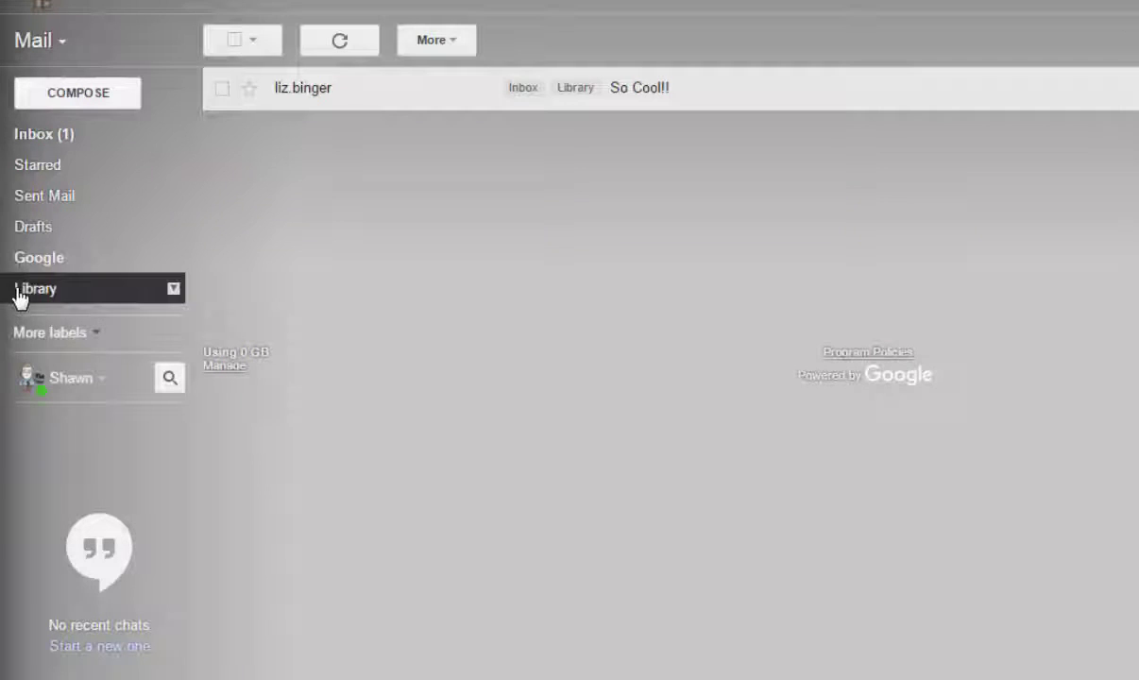
left_click(47, 296)
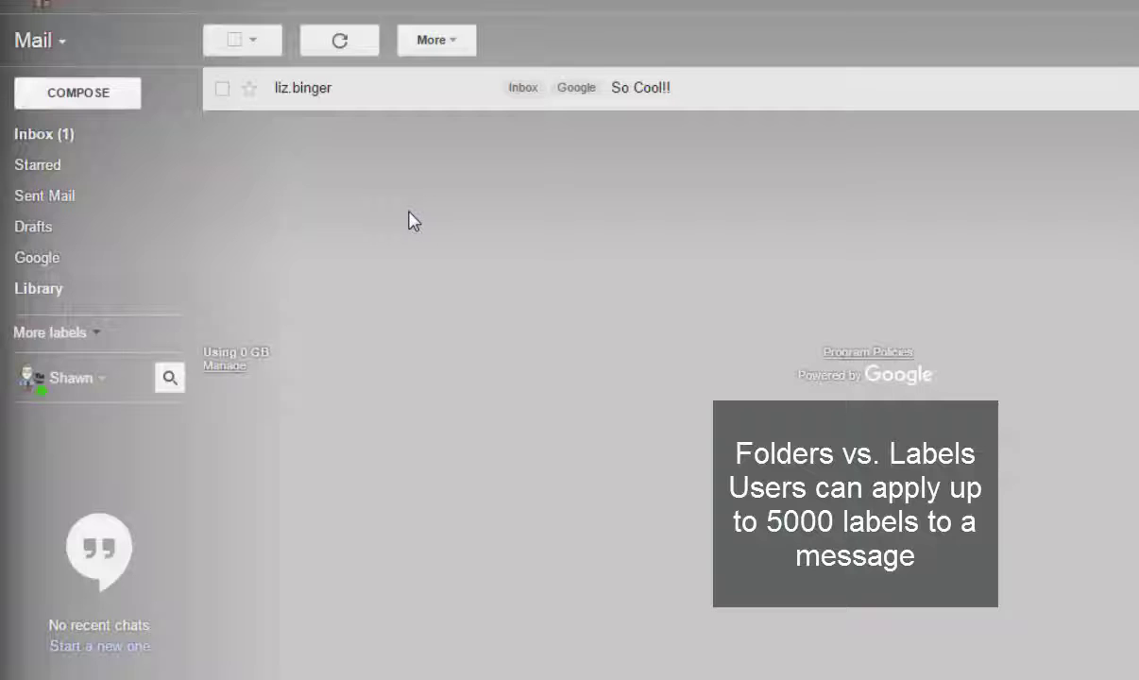
left_click(49, 133)
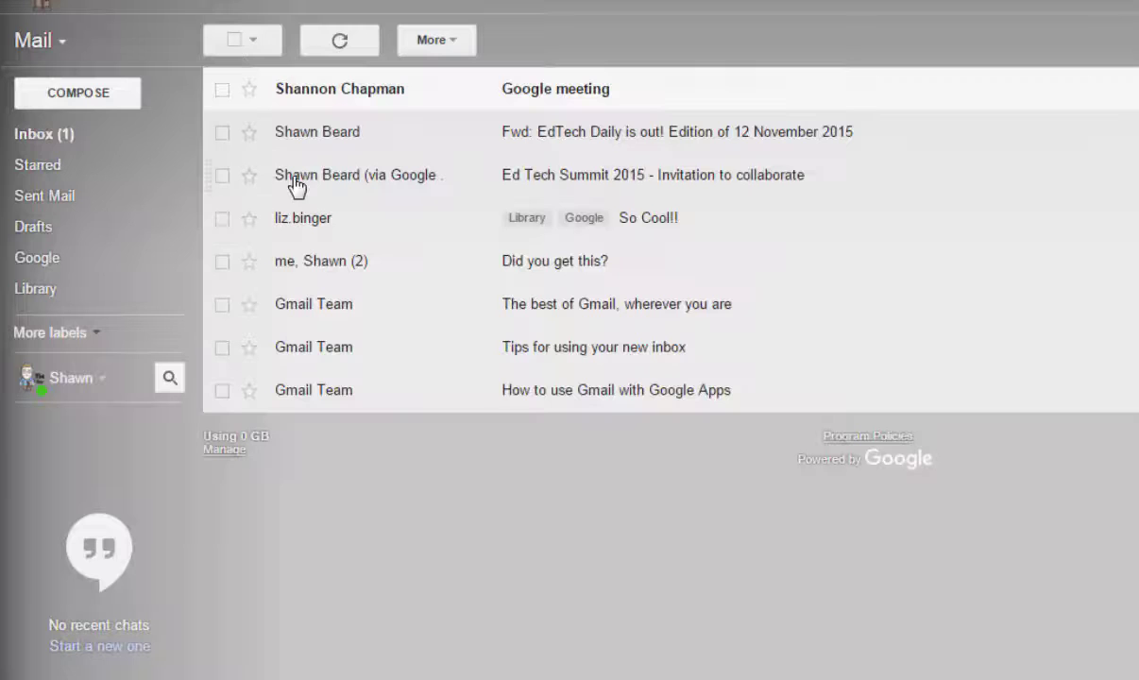
left_click(311, 0)
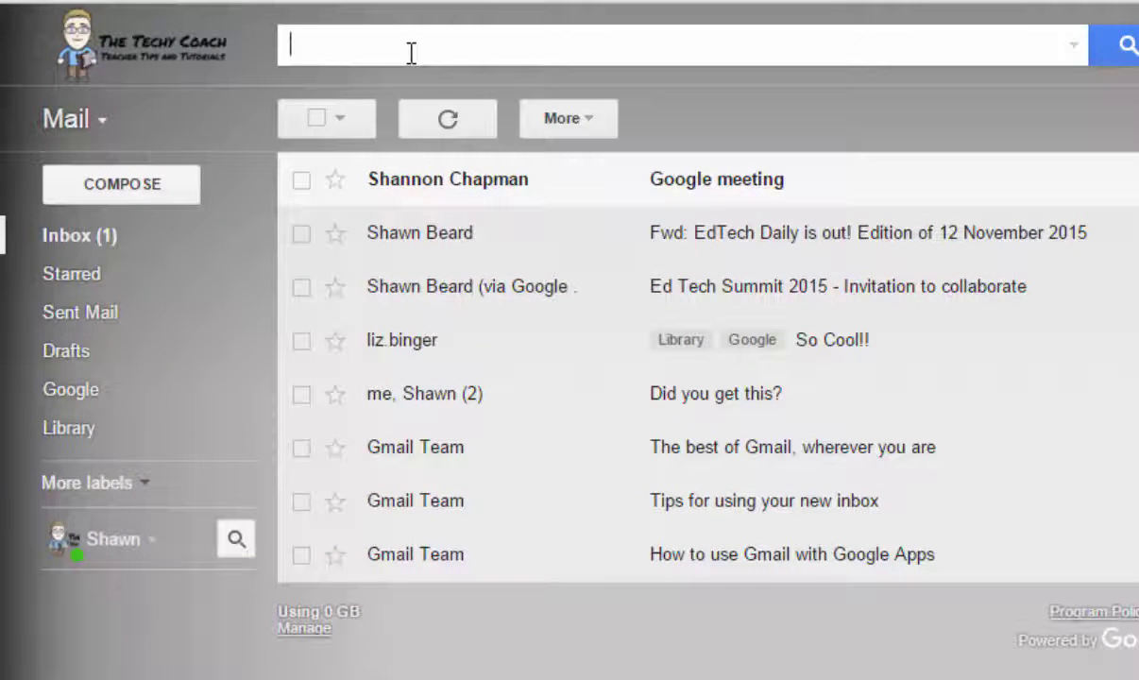
type("label")
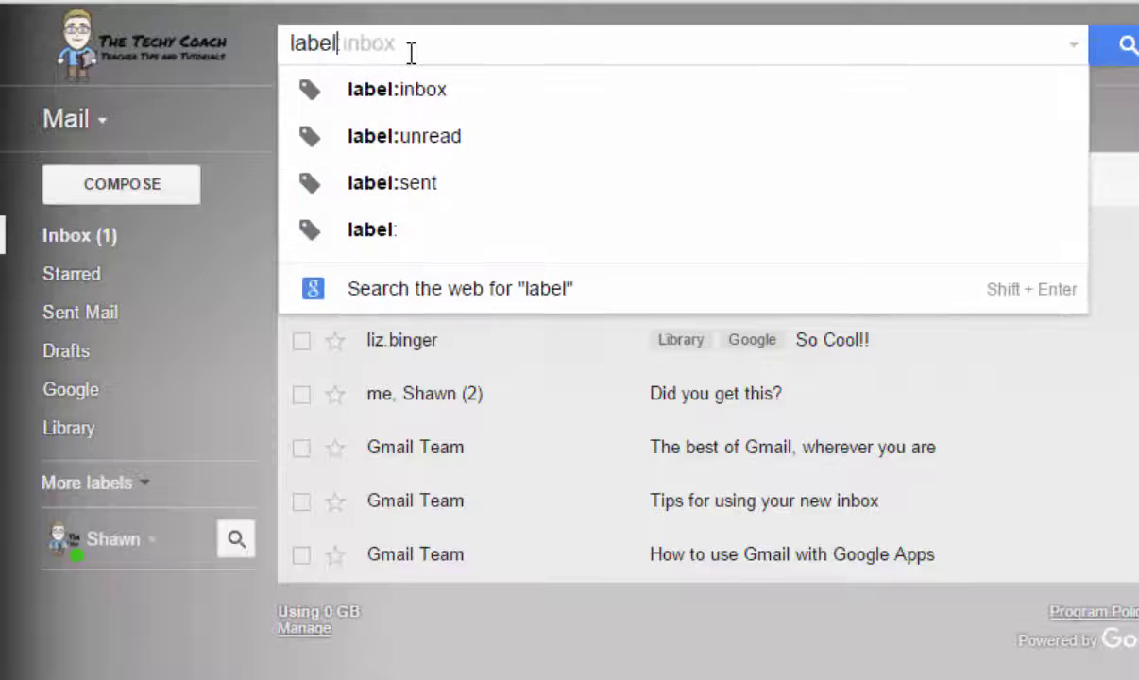
type(":library")
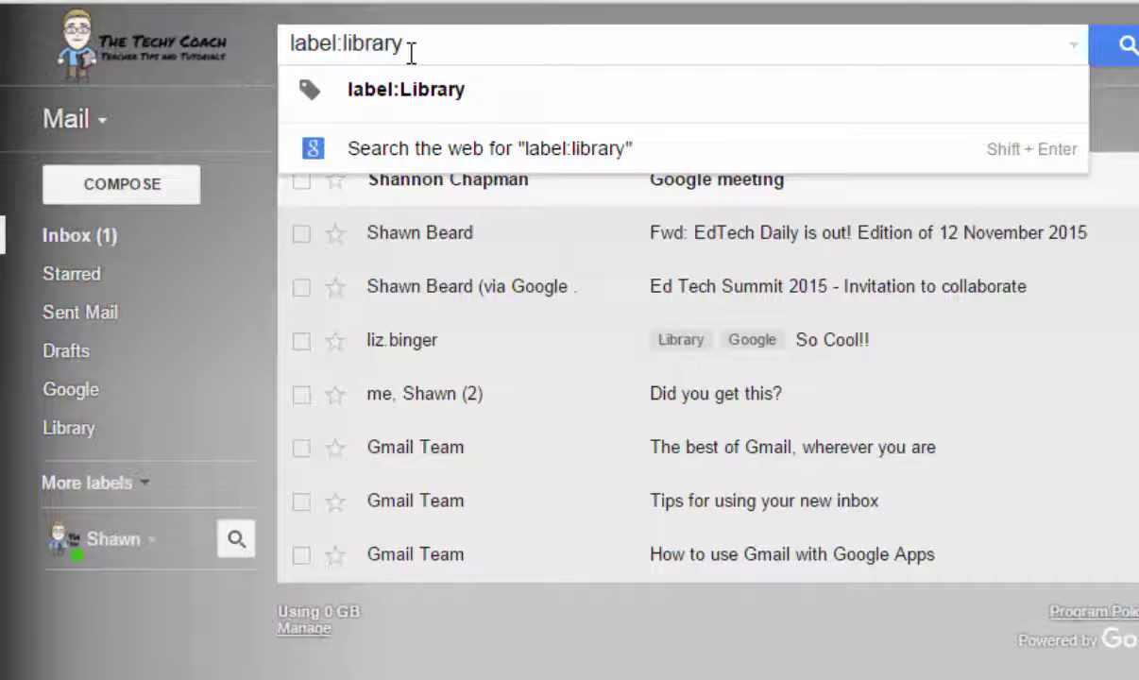
key("Return")
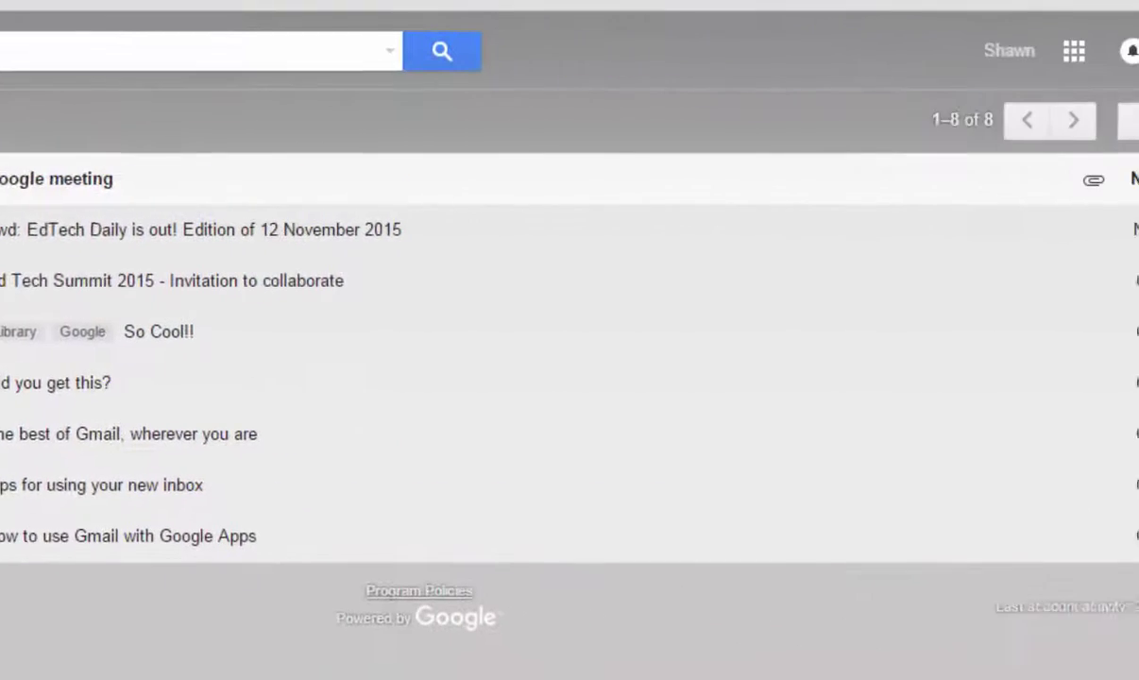
Open the full Settings page's Labels tab and scroll to the Google and Library labels.
left_click(1075, 125)
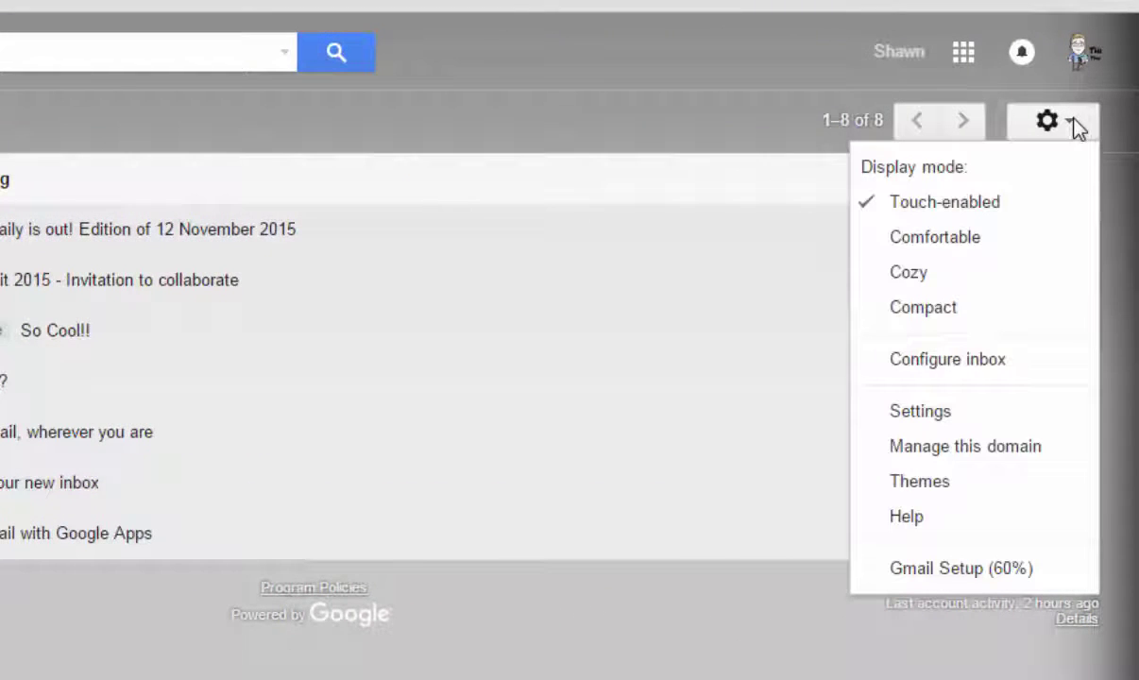
left_click(933, 414)
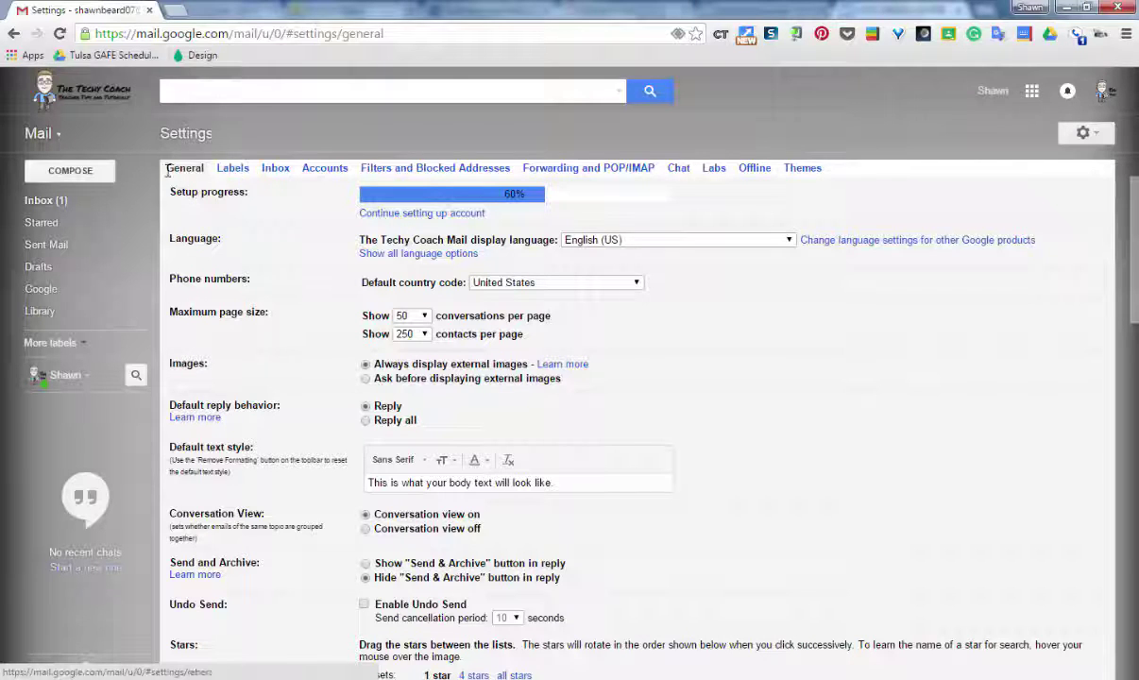
left_click(231, 170)
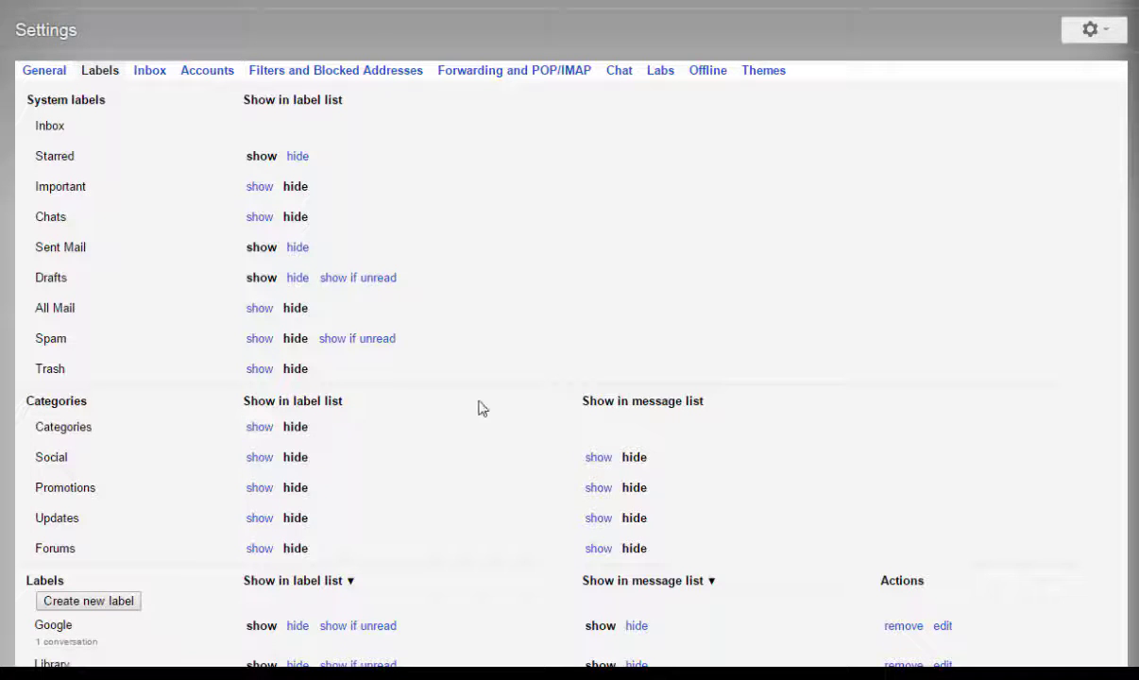
scroll(122, 462, "down", 3)
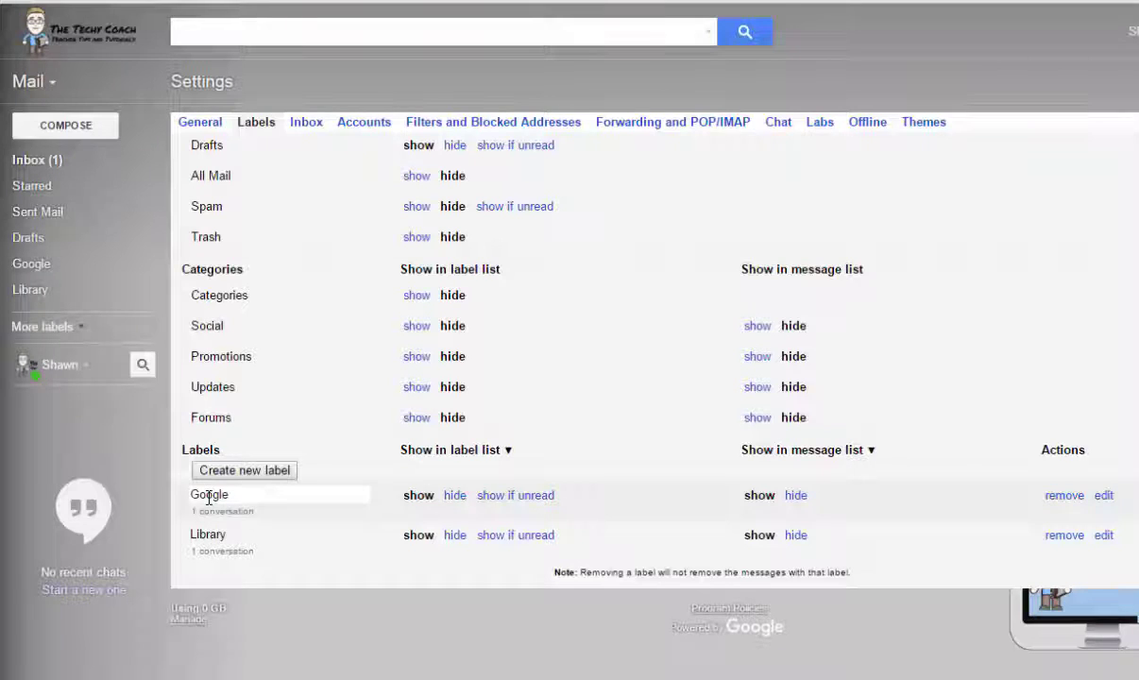
Cancel the Google label's edit dialog without changes and go back to the inbox.
left_click(1103, 496)
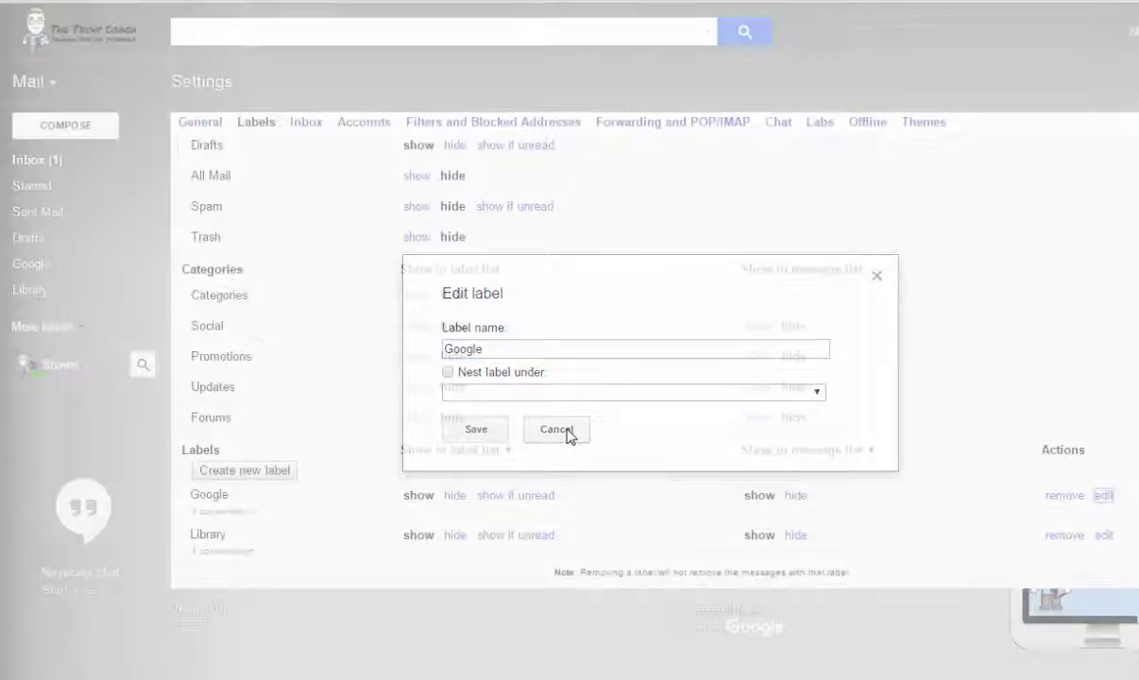
left_click(557, 429)
scroll(814, 478, "up", 2)
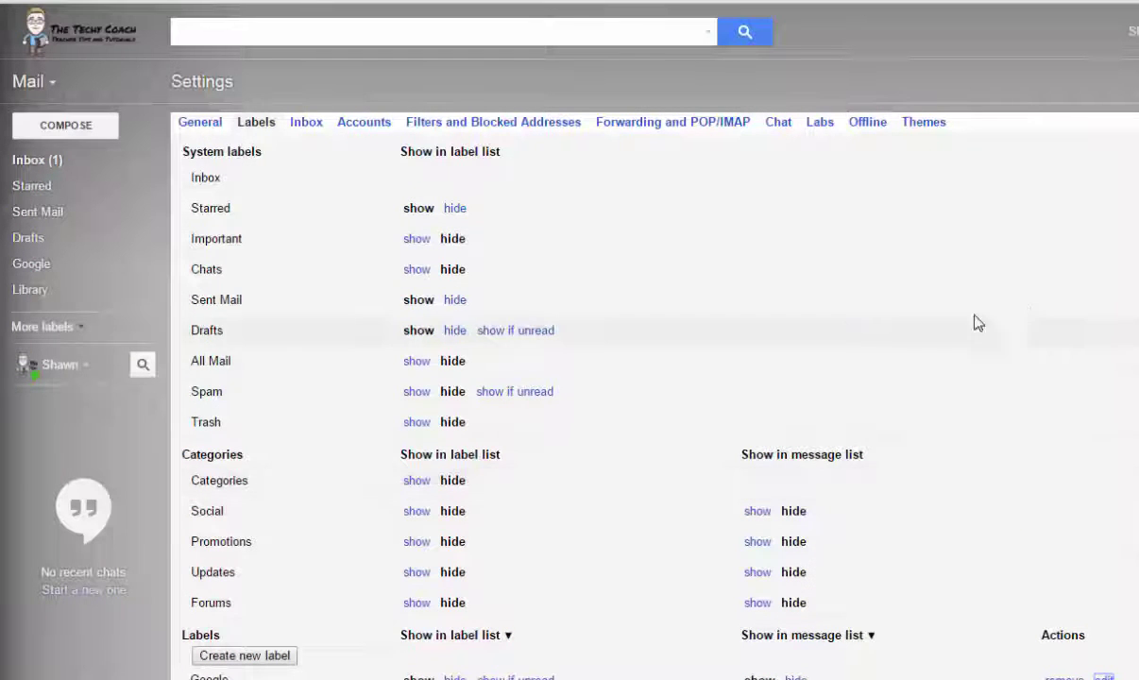
left_click(55, 163)
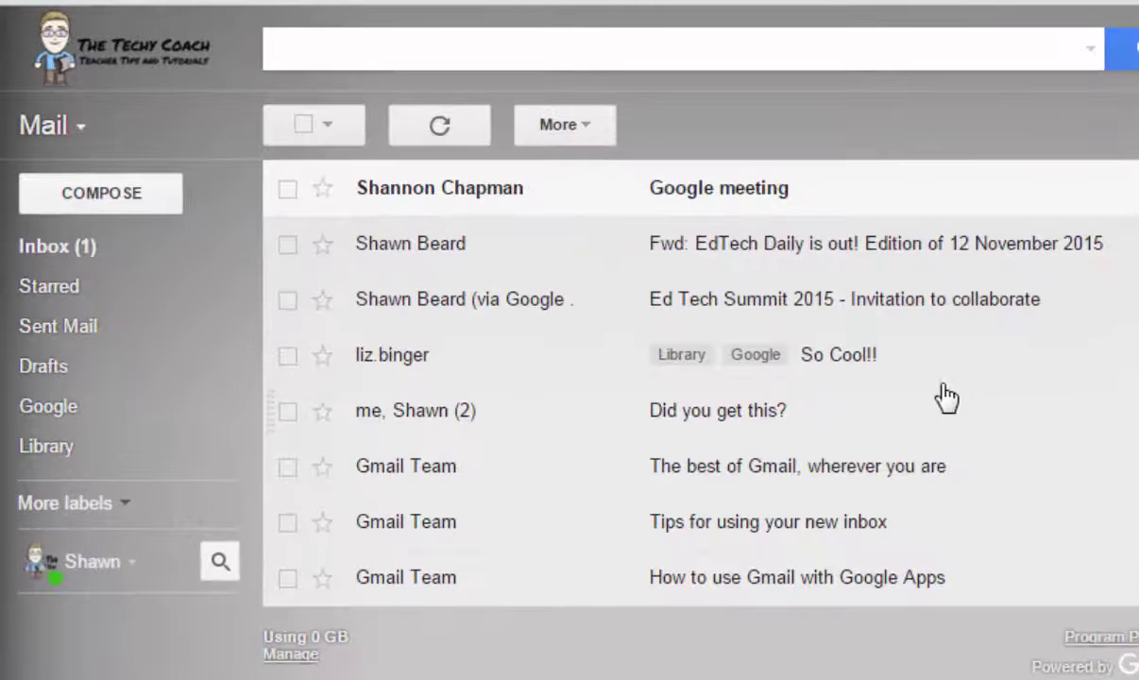
Star the Google meeting email with a yellow star and go back to the inbox.
left_click(688, 192)
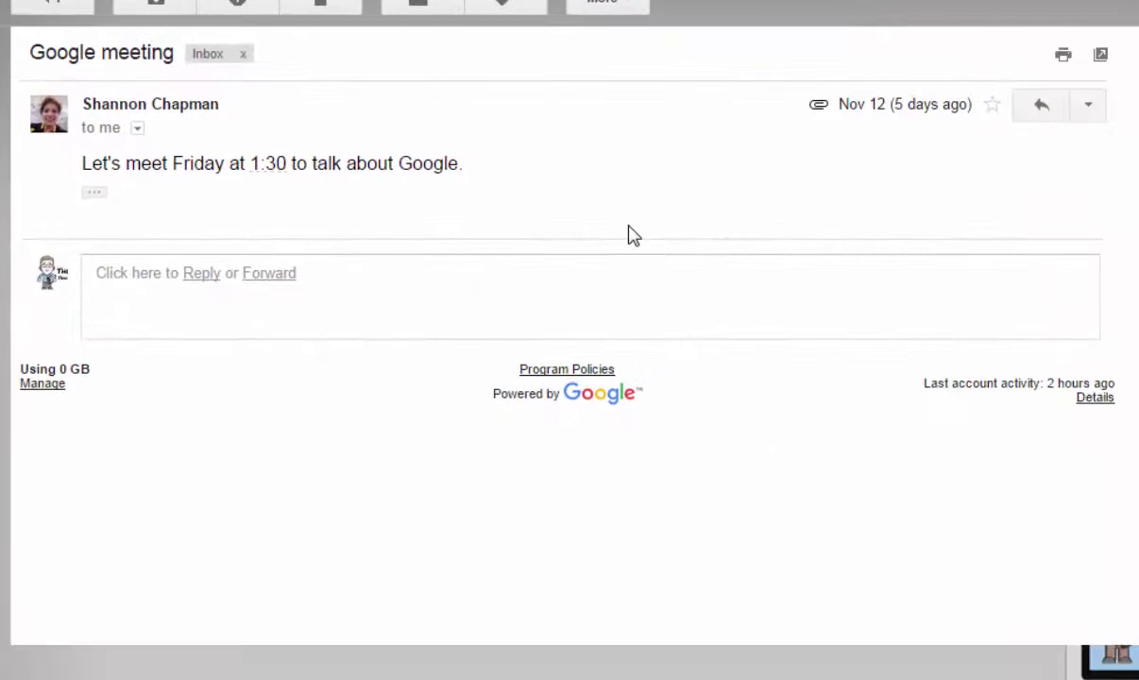
left_click(635, 227)
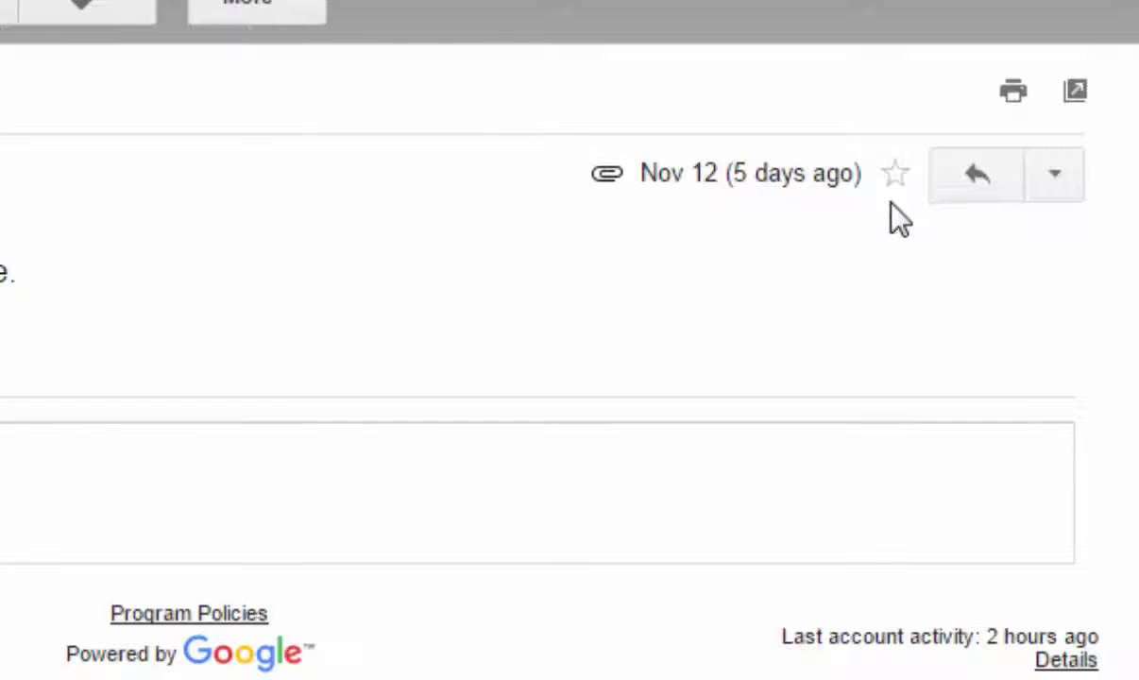
left_click(894, 174)
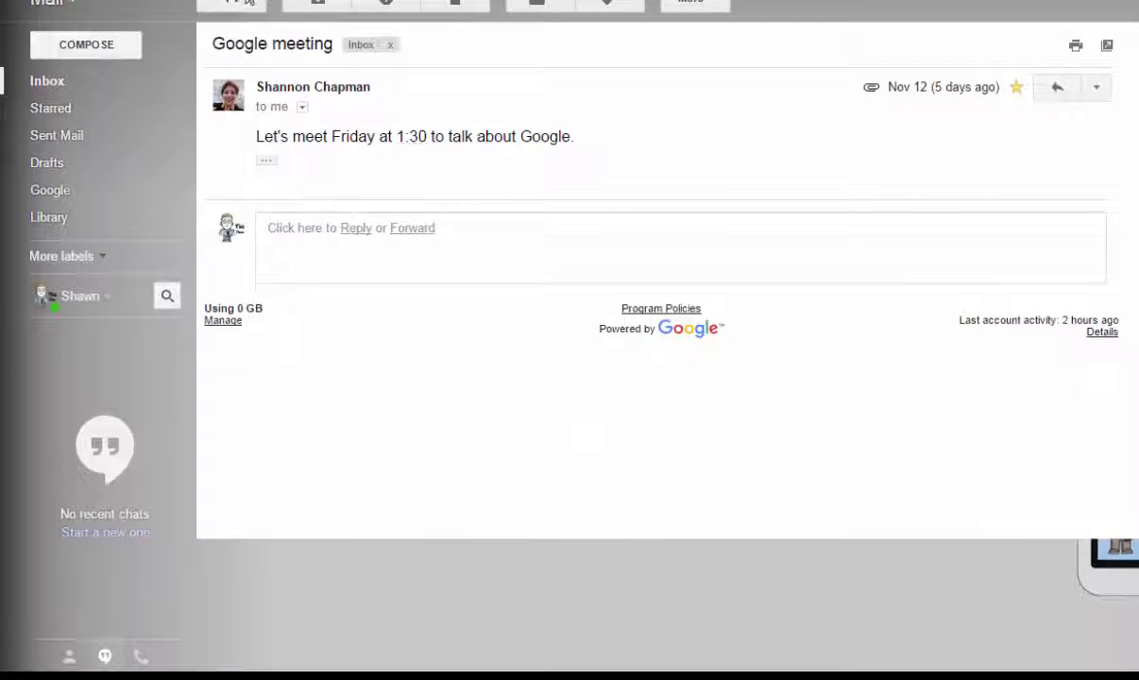
left_click(248, 2)
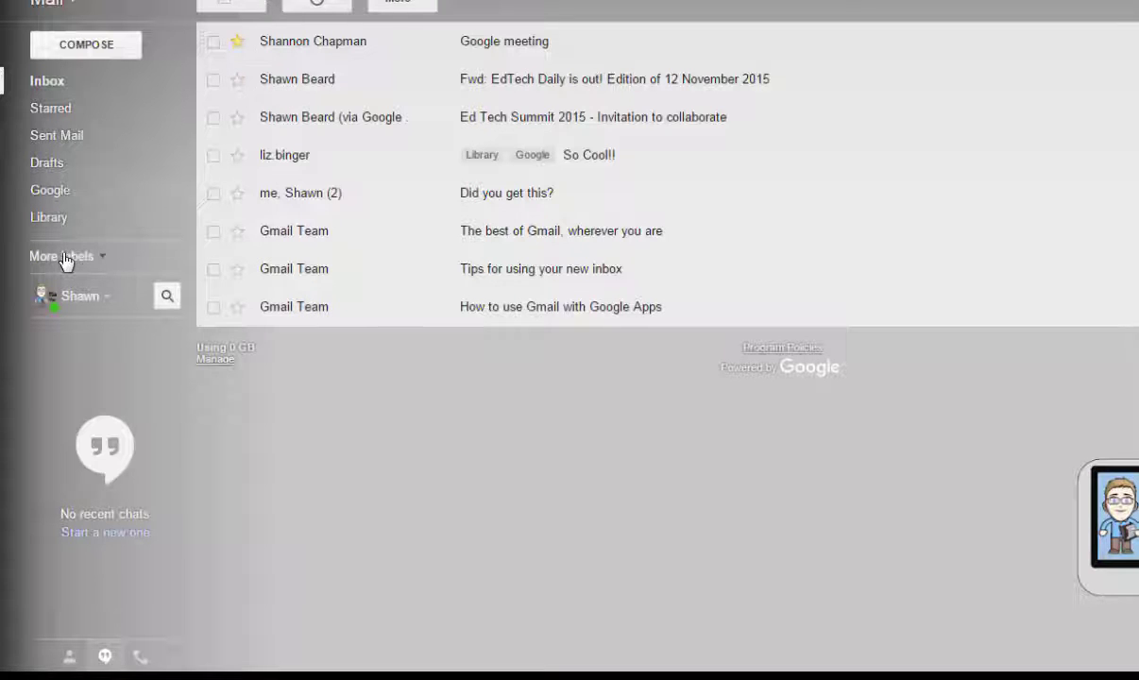
Show the Starred mailbox, which lists only the Google meeting conversation.
left_click(35, 107)
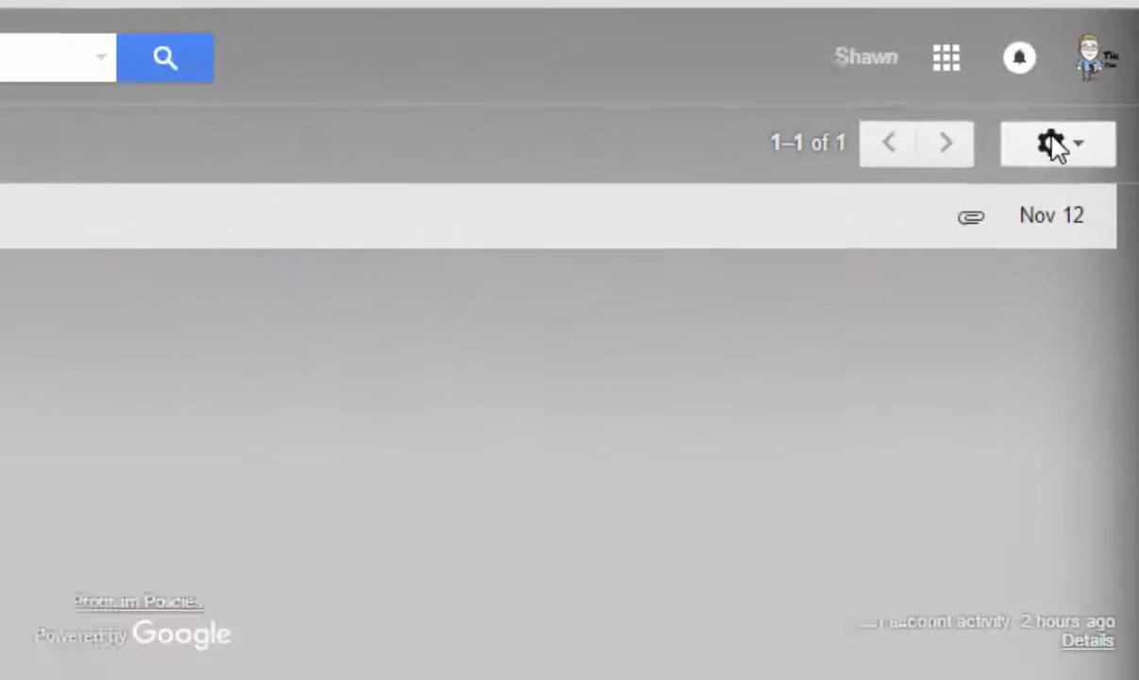
In General settings' Stars section, move yellow-bang and the blue star into In use.
left_click(1055, 146)
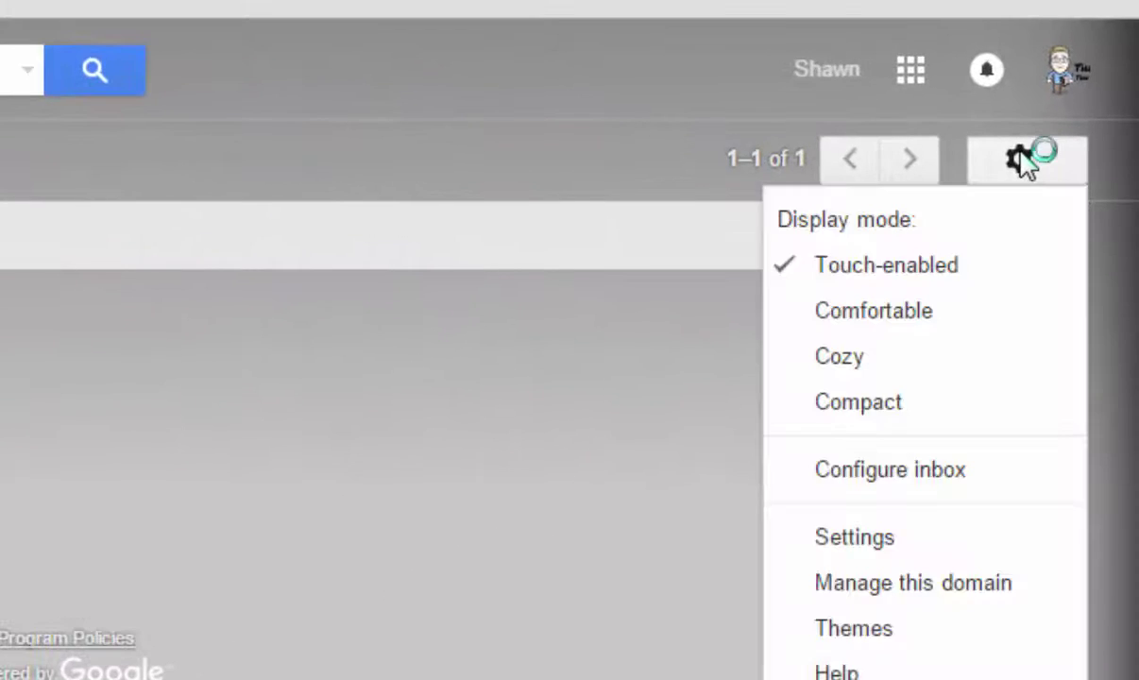
left_click(867, 540)
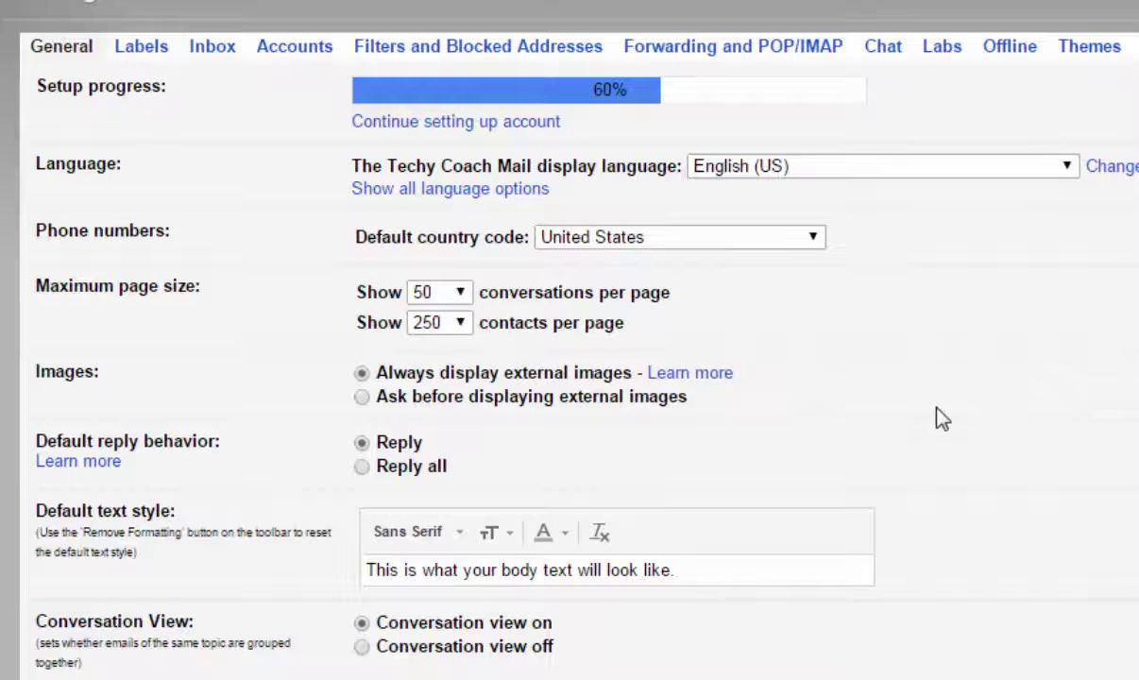
scroll(566, 378, "down", 6)
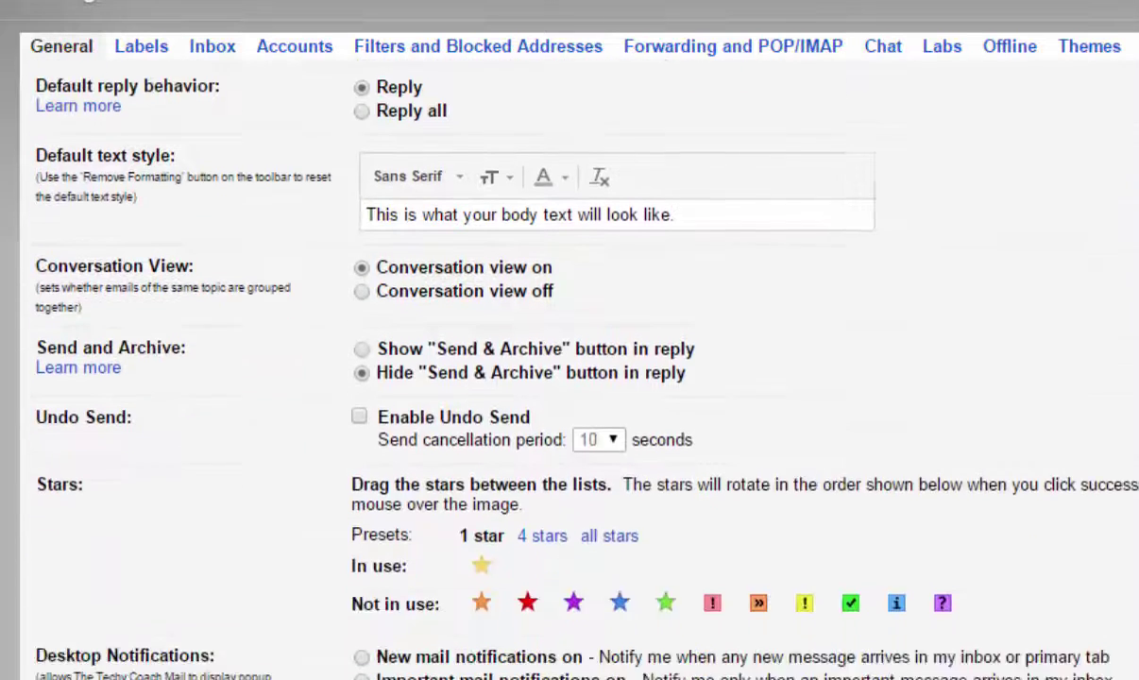
scroll(566, 378, "down", 3)
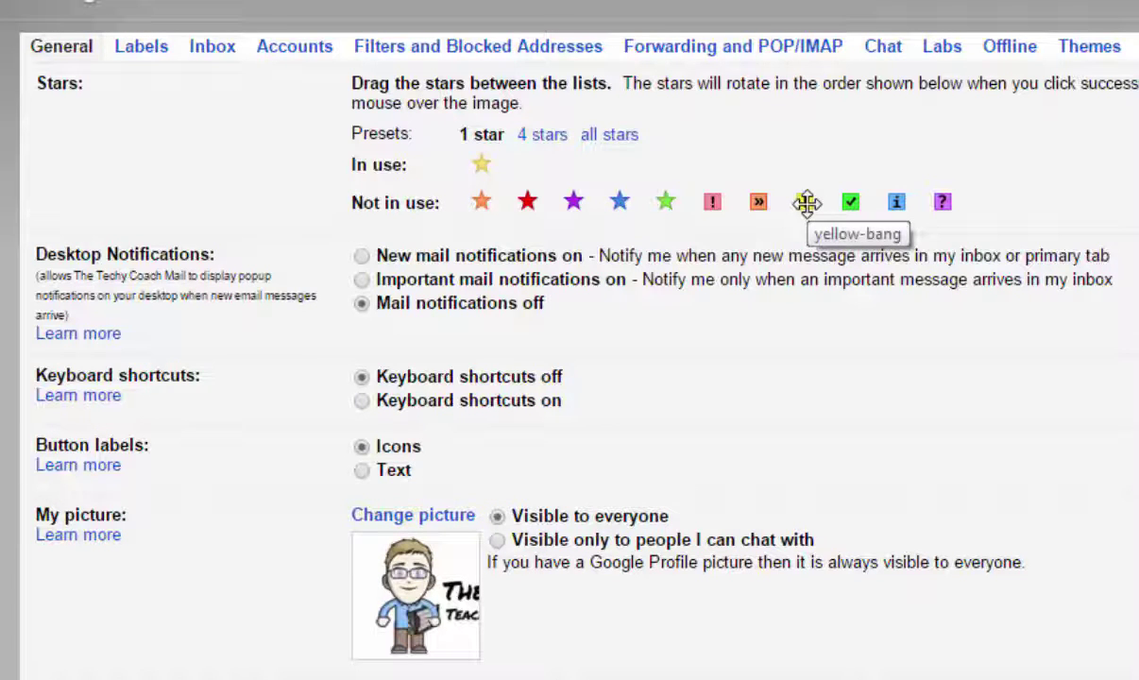
left_click_drag(807, 202, 525, 162)
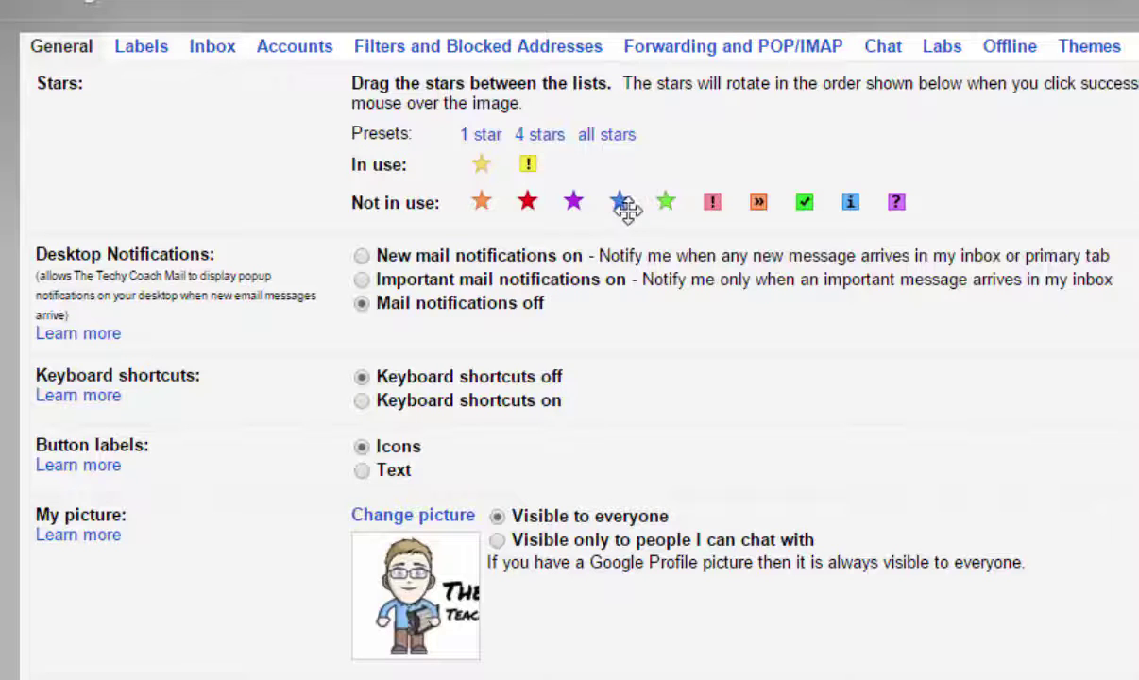
left_click_drag(621, 204, 574, 167)
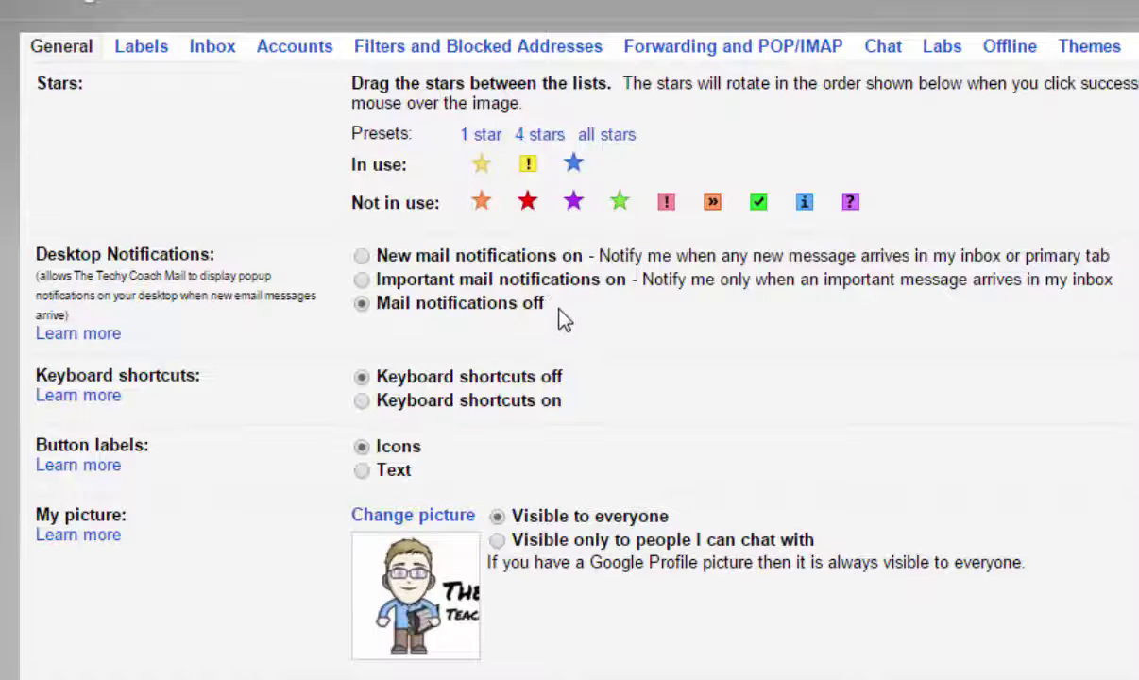
Keep the unsaved star changes and save the General settings.
scroll(855, 344, "up", 8)
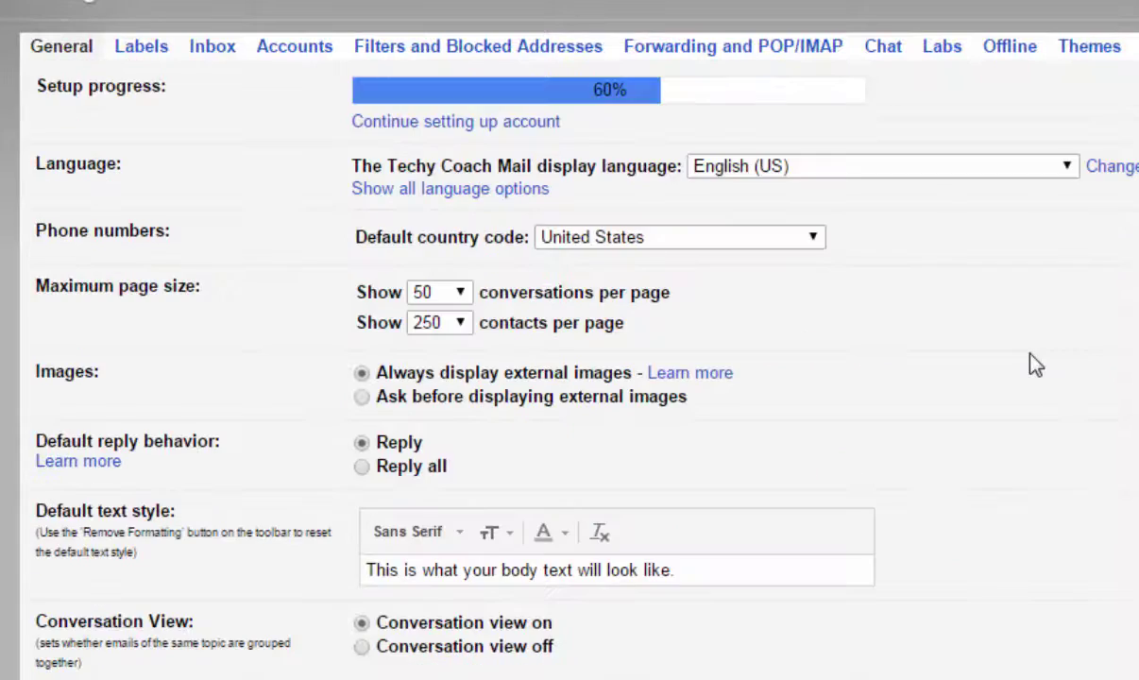
scroll(1036, 364, "down", 10)
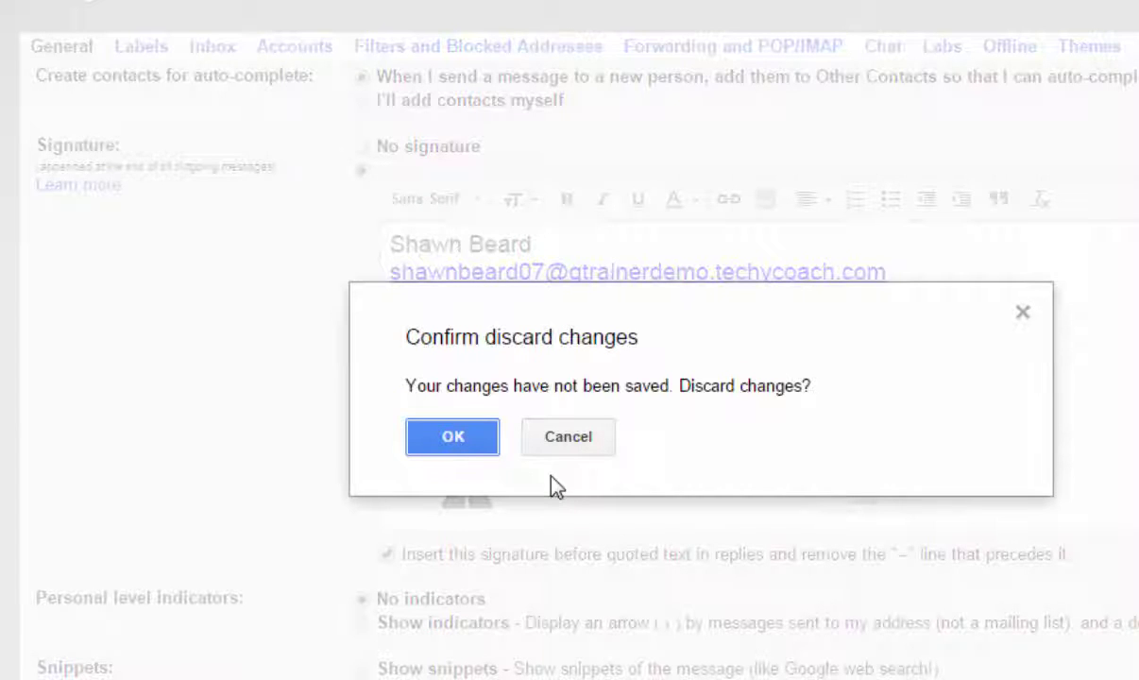
left_click(558, 439)
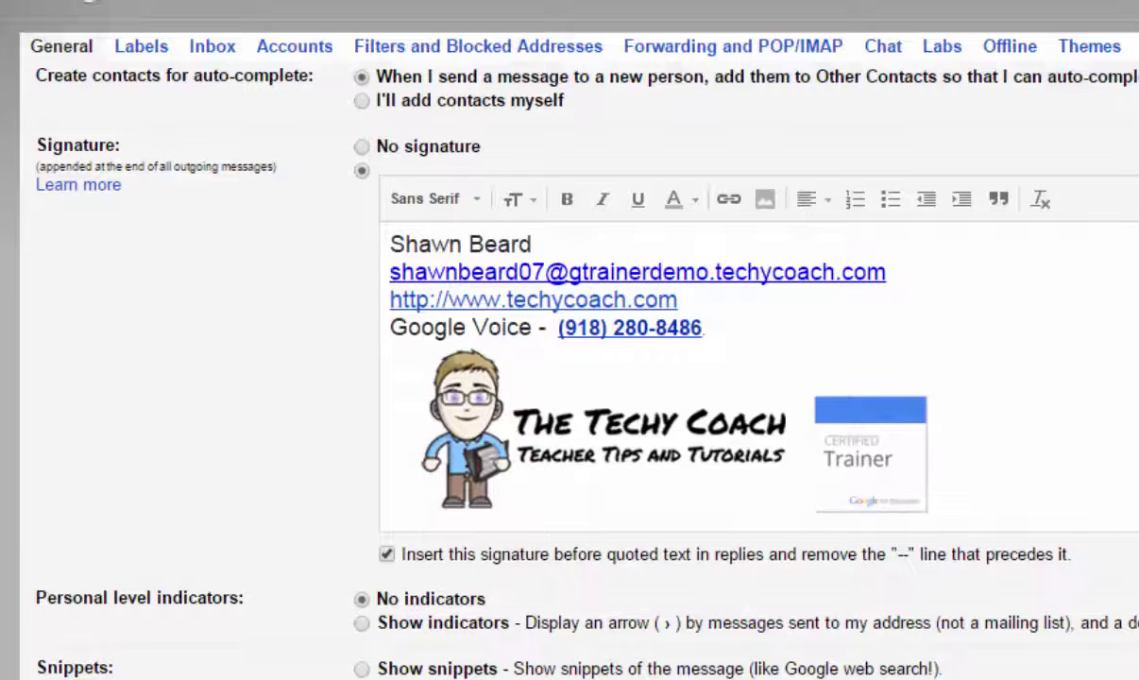
scroll(566, 378, "down", 6)
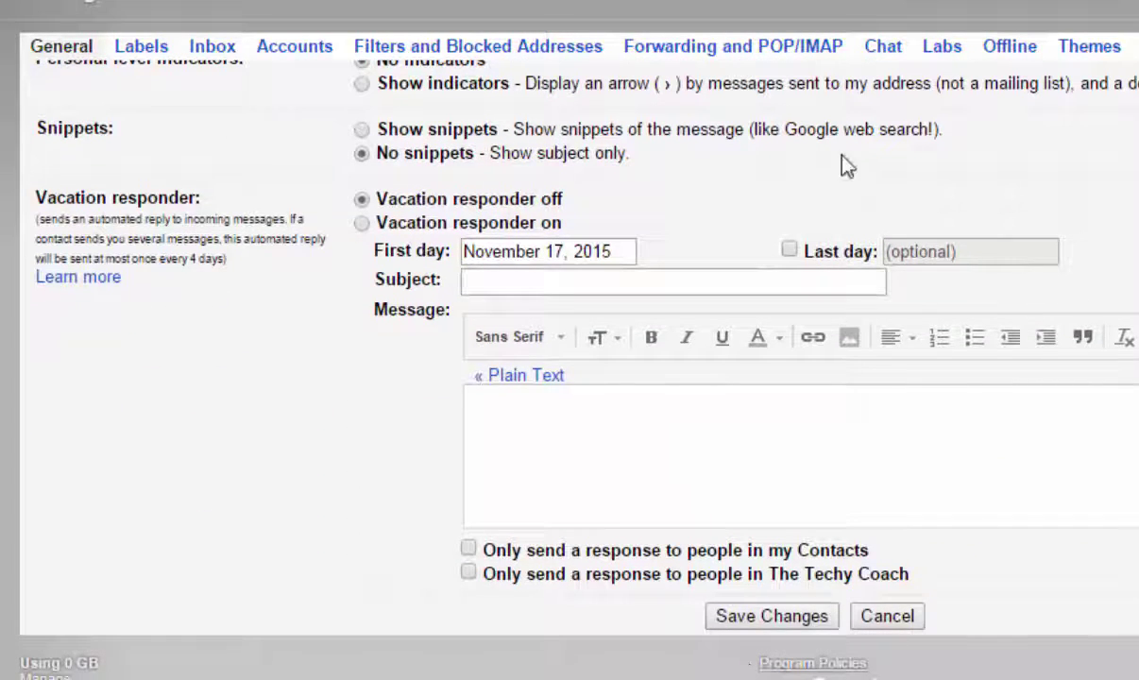
left_click(751, 625)
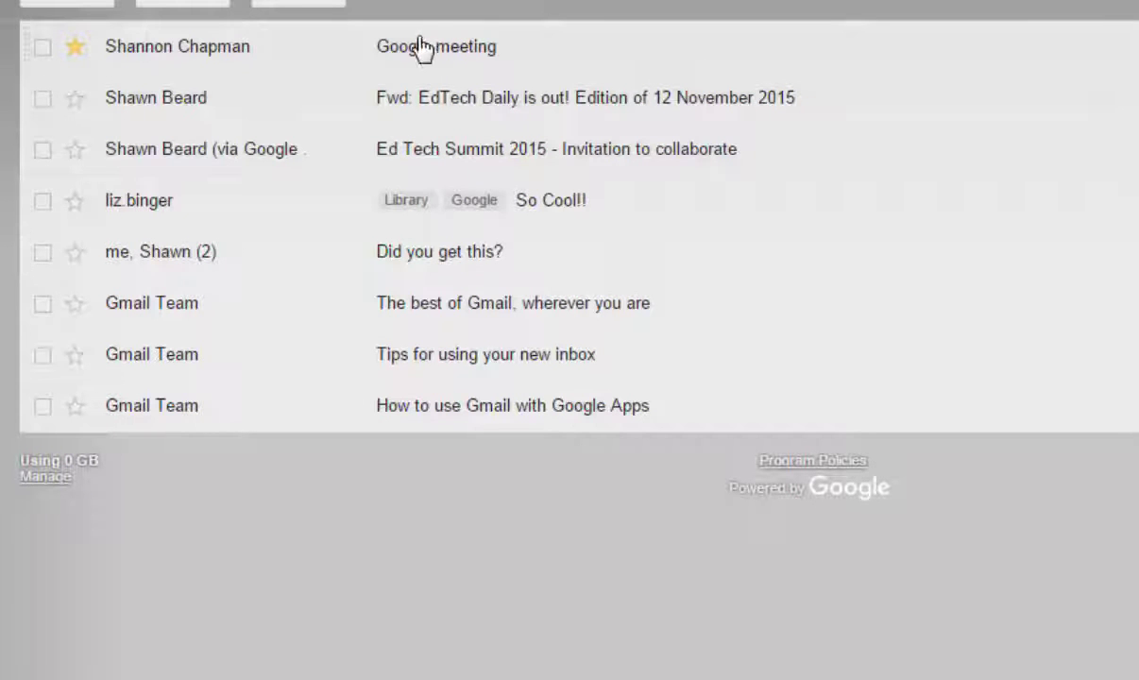
Open the Google meeting message and cycle its star to the yellow exclamation-point marker.
left_click(416, 46)
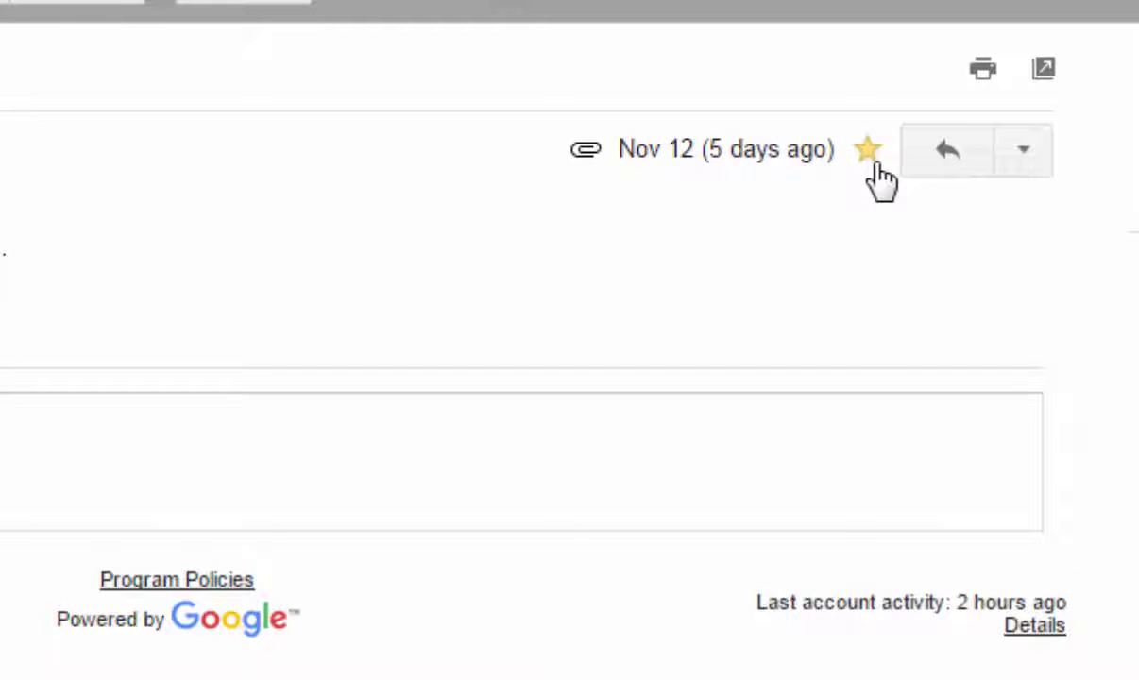
left_click(869, 151)
left_click(869, 151)
left_click(869, 151)
left_click(870, 153)
left_click(874, 153)
left_click(876, 153)
left_click(878, 160)
left_click(877, 160)
left_click(878, 160)
left_click(877, 160)
left_click(877, 161)
left_click(877, 160)
left_click(877, 161)
left_click(870, 156)
left_click(870, 156)
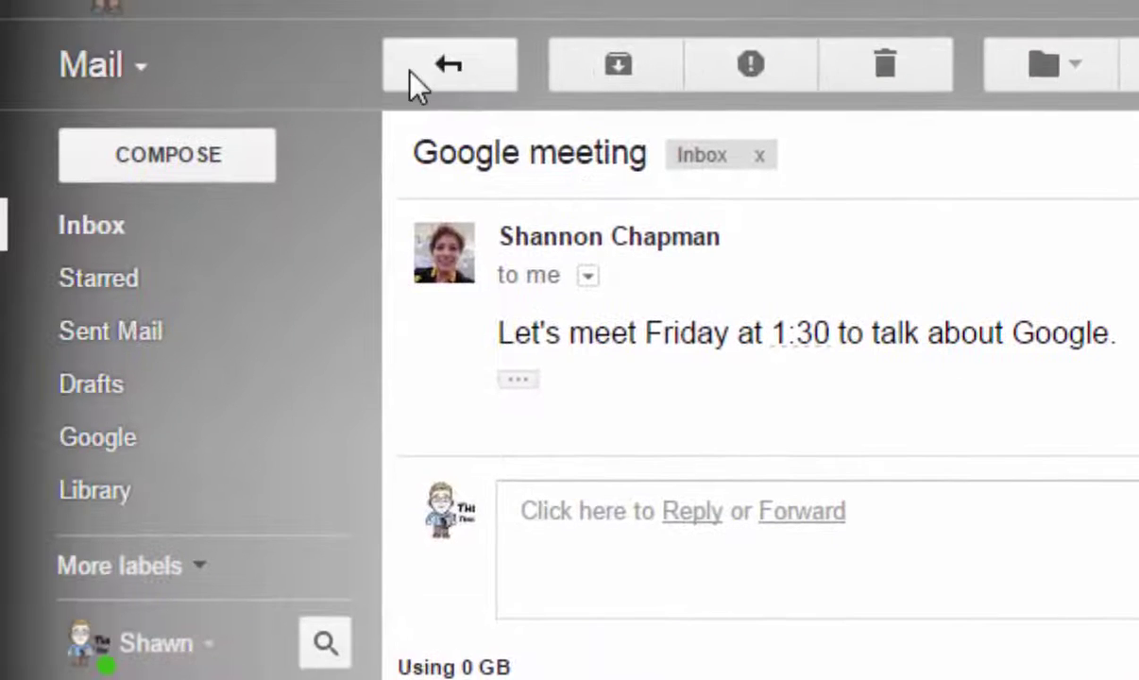
Leave the message, review the Starred folder, then go back to the full Inbox.
left_click(415, 71)
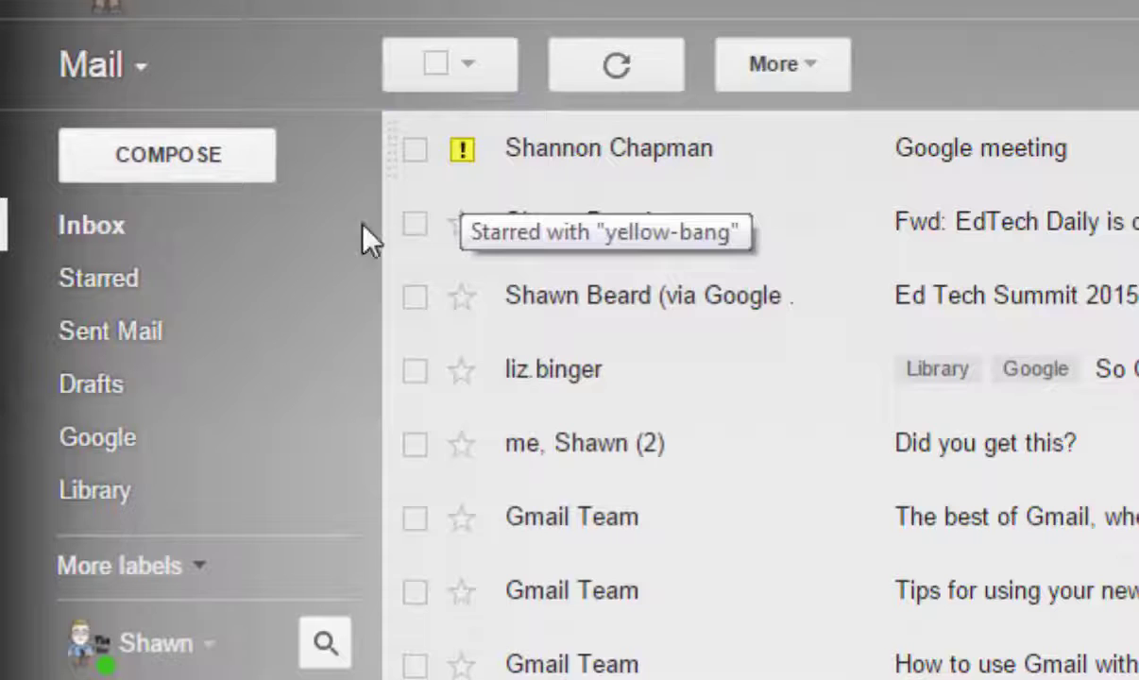
left_click(54, 279)
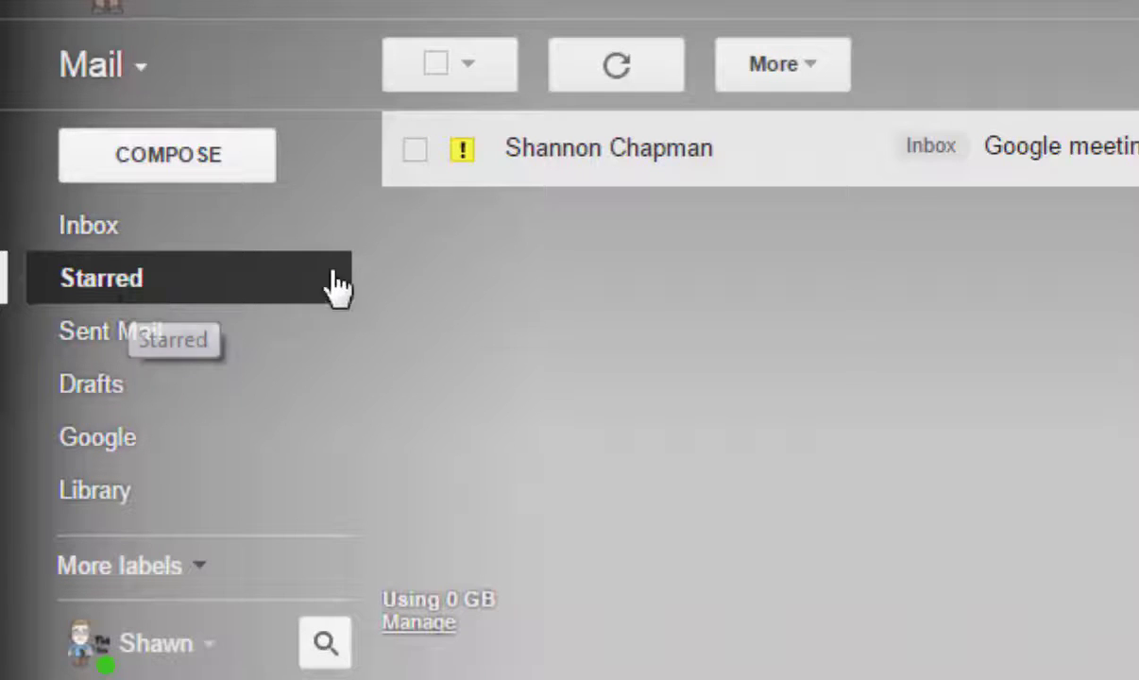
left_click(93, 248)
Give Ed Tech Summit and So Cool!! blue stars and Did you get this? a yellow star.
left_click(993, 221)
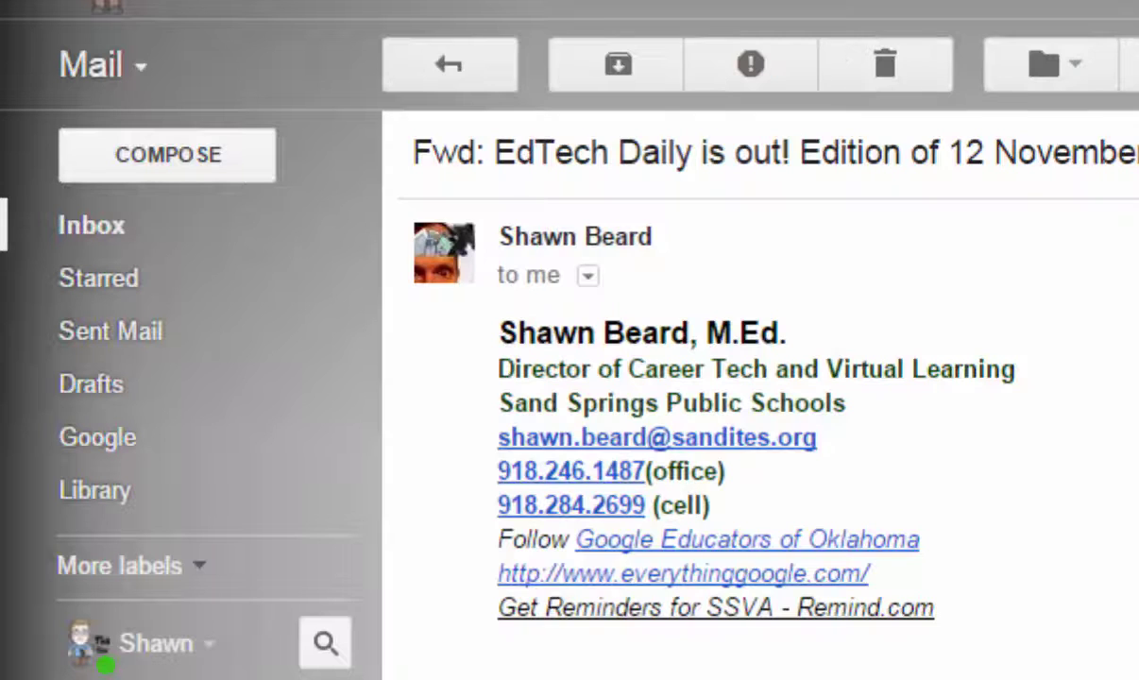
left_click(467, 74)
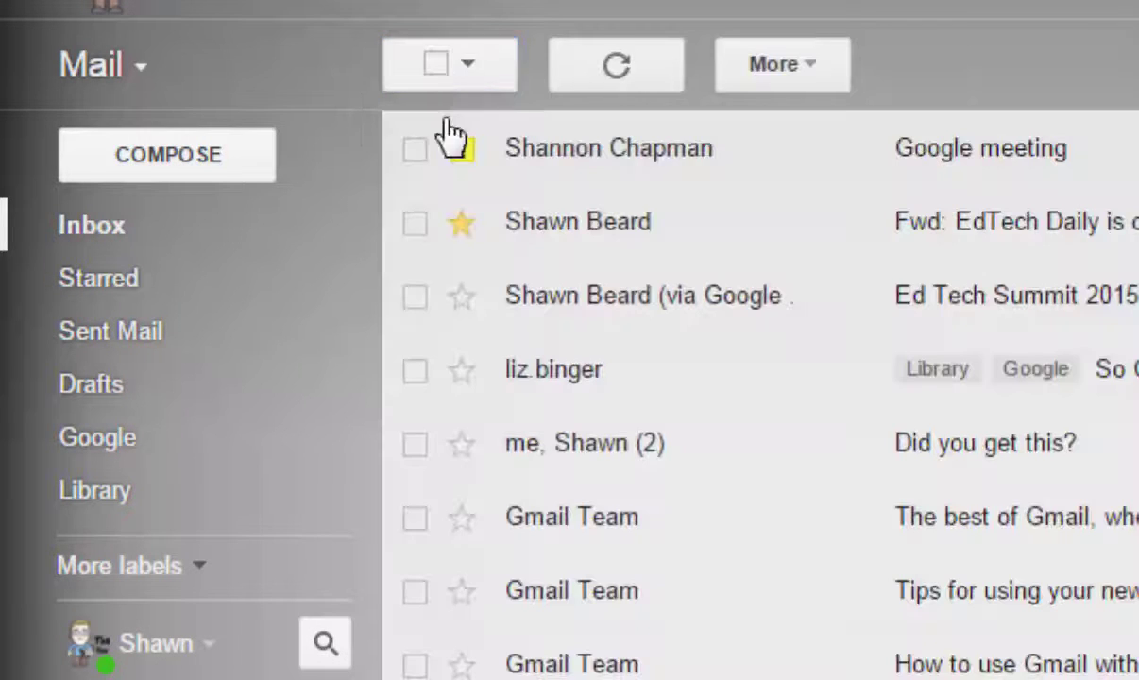
left_click(463, 300)
left_click(463, 302)
left_click(465, 304)
left_click(464, 374)
left_click(464, 374)
left_click(460, 446)
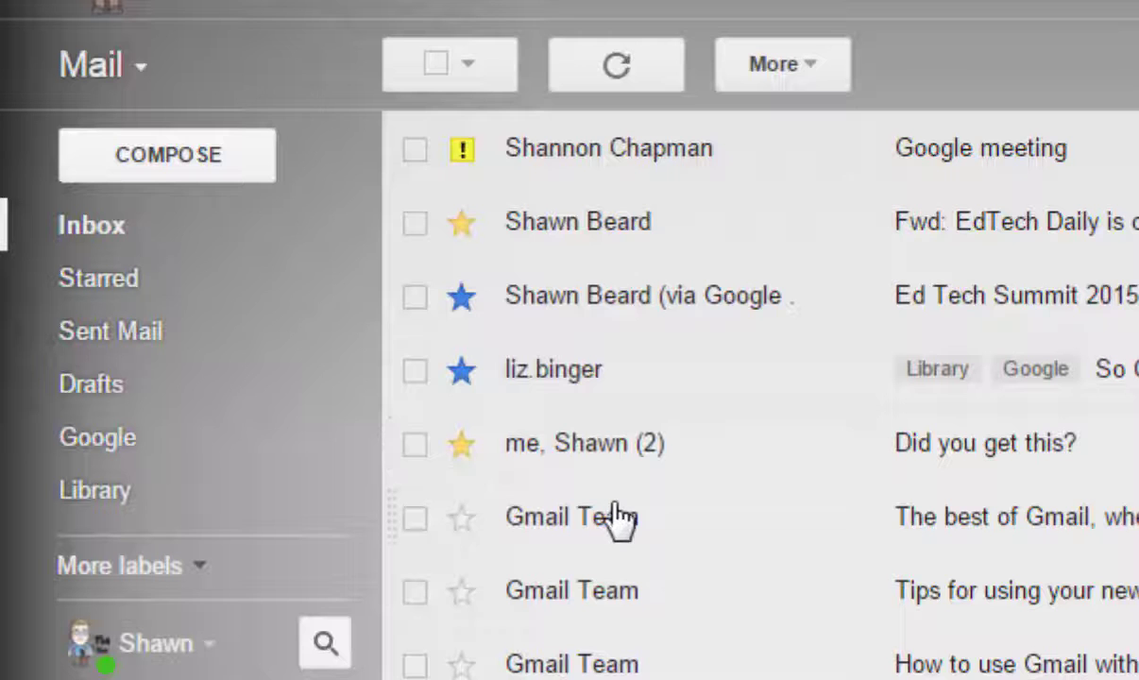
Review the Starred folder, then return to the full Inbox list.
left_click(95, 283)
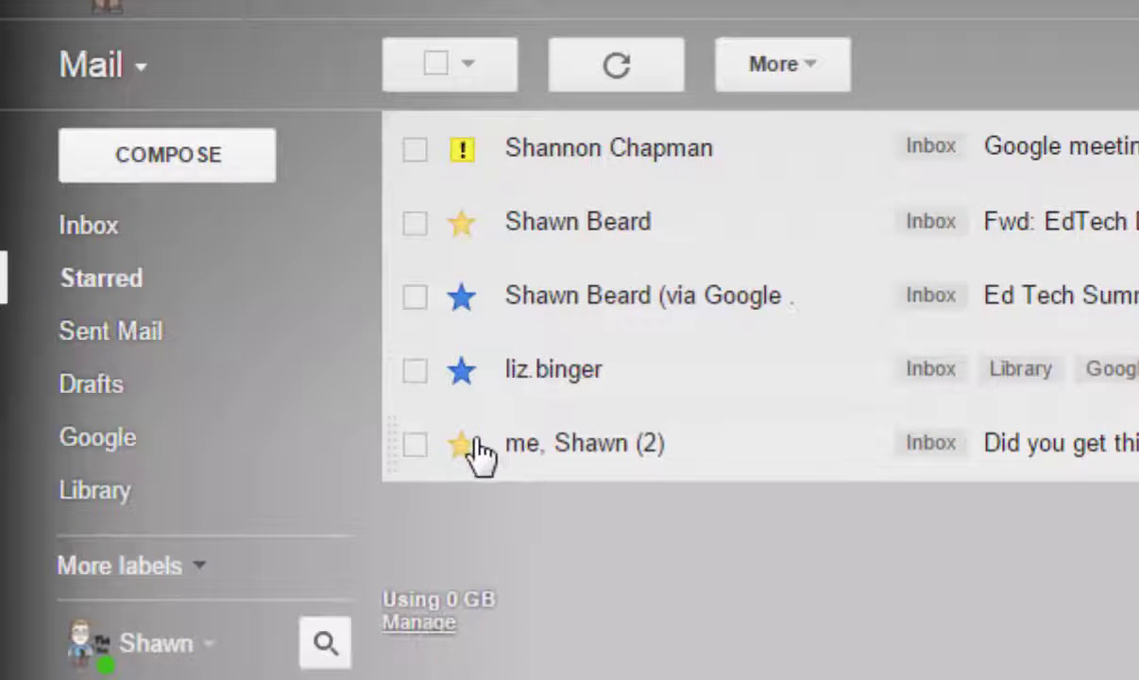
left_click(442, 69)
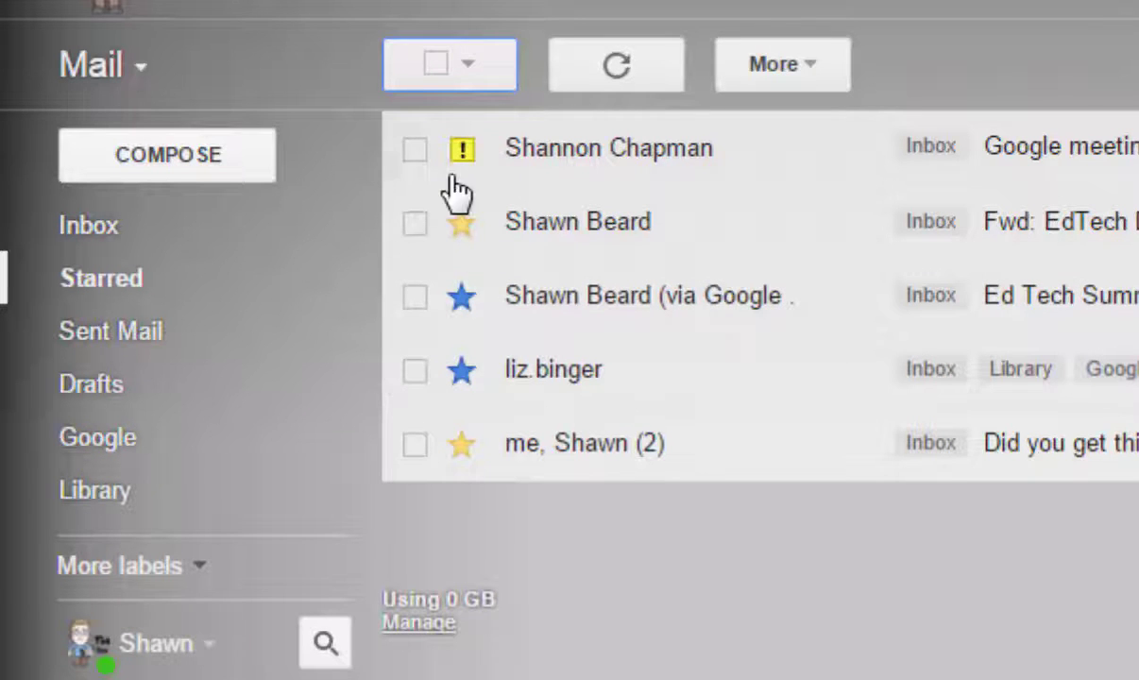
left_click(85, 229)
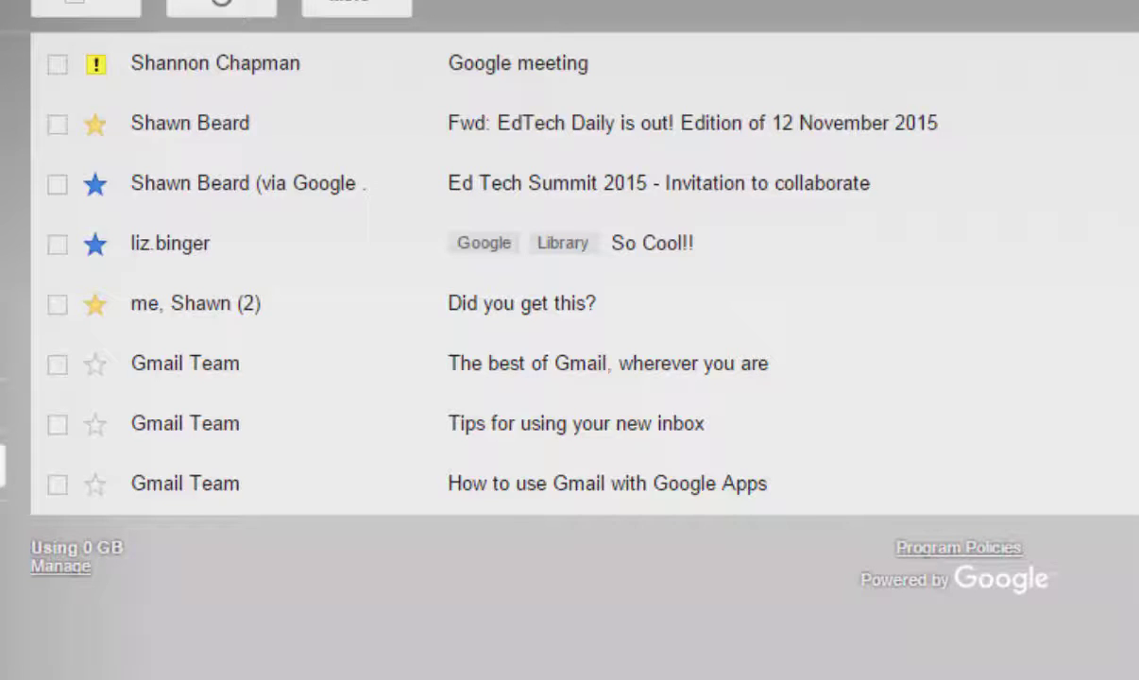
Reply 'glad to know that' in the Did you get this? conversation and send it.
left_click(487, 301)
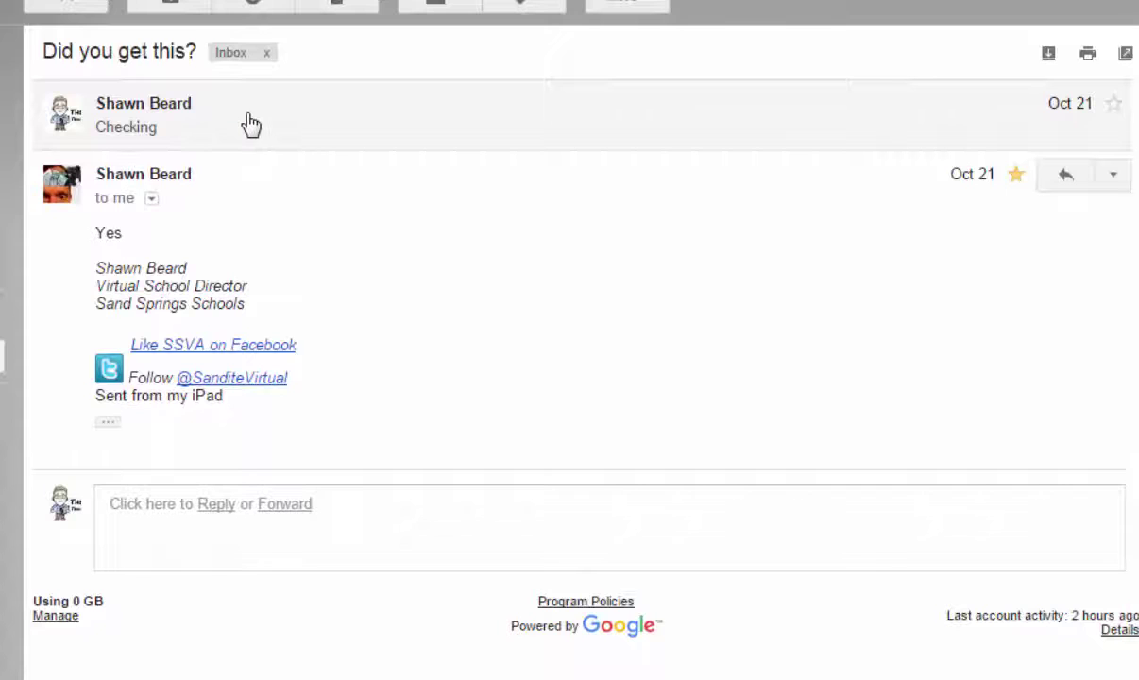
left_click(250, 123)
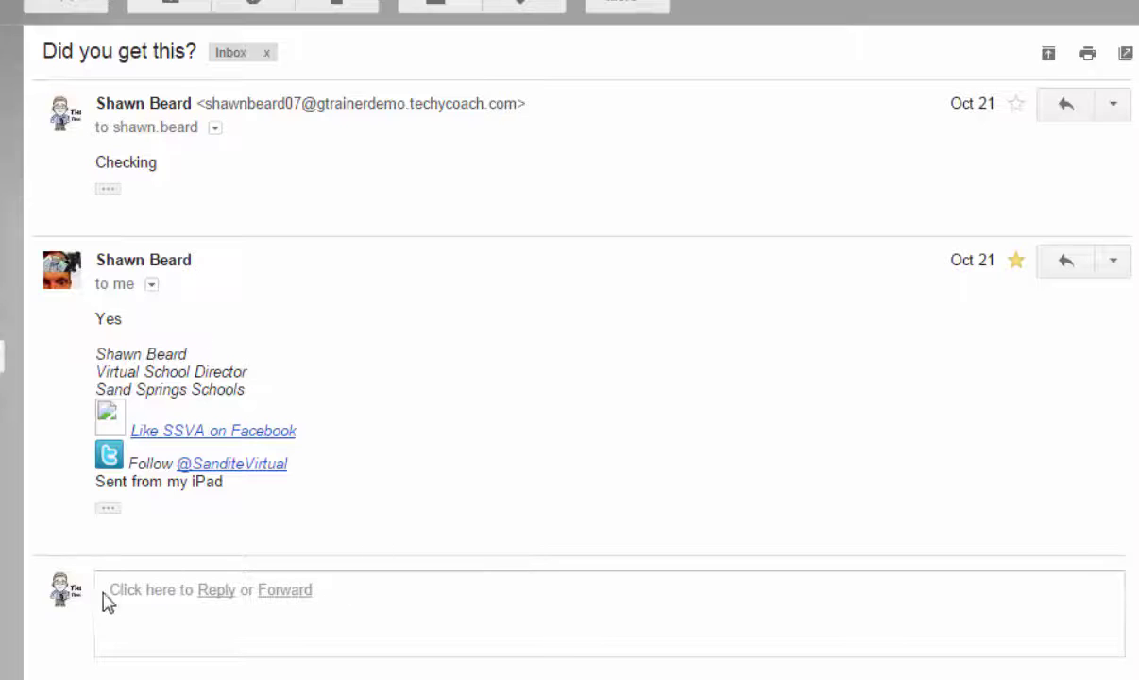
left_click(208, 591)
type("glad to know that")
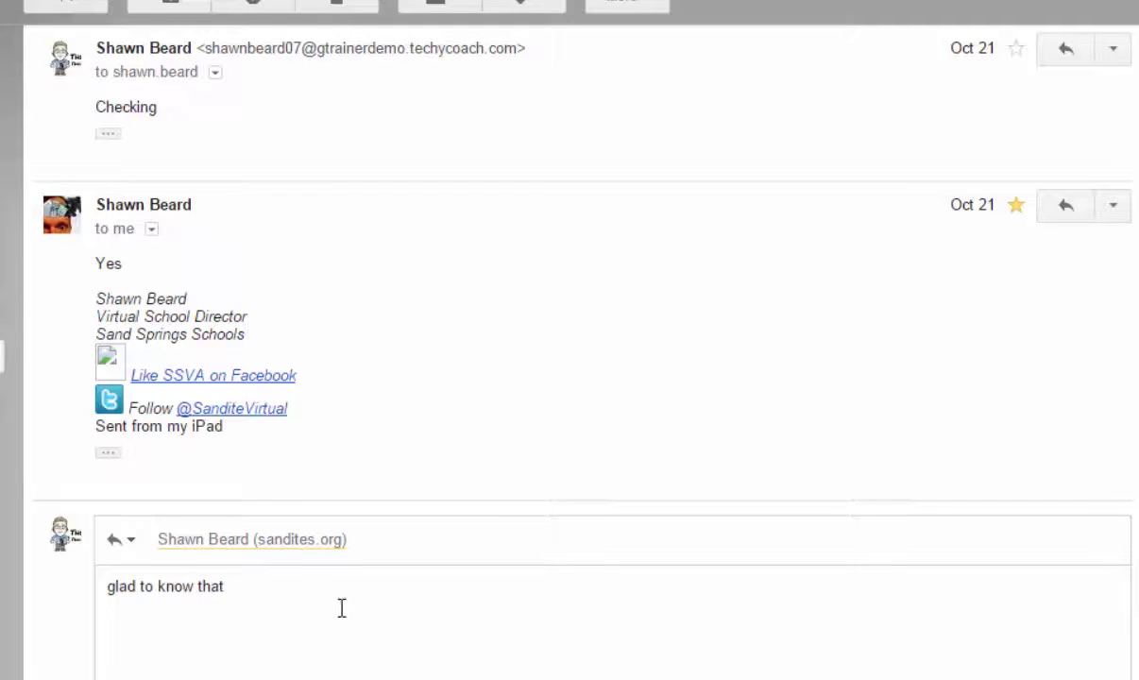
key("ctrl+Return")
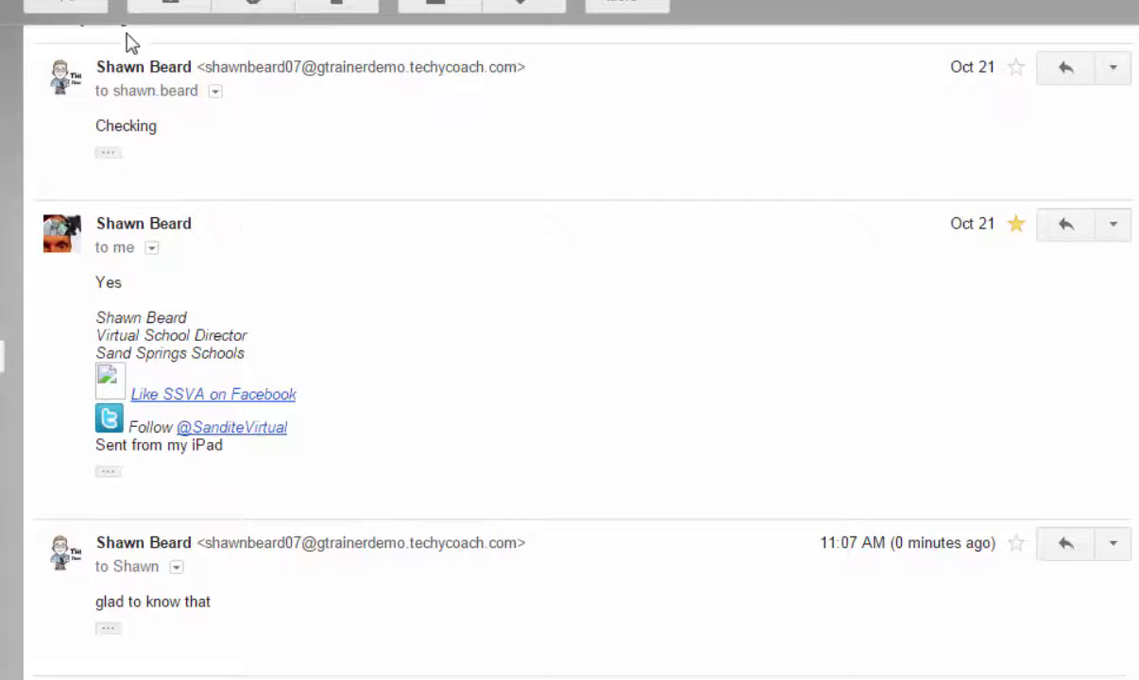
left_click(66, 5)
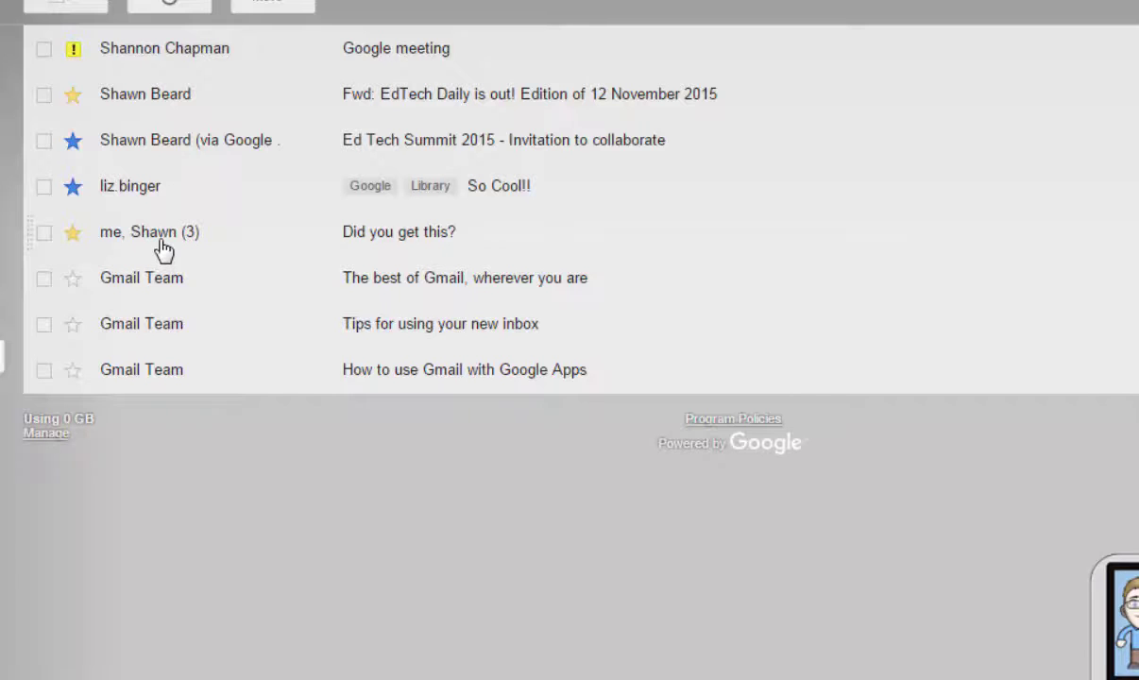
Return to the inbox list showing Did you get this? as a 3-message thread.
mouse_move(163, 247)
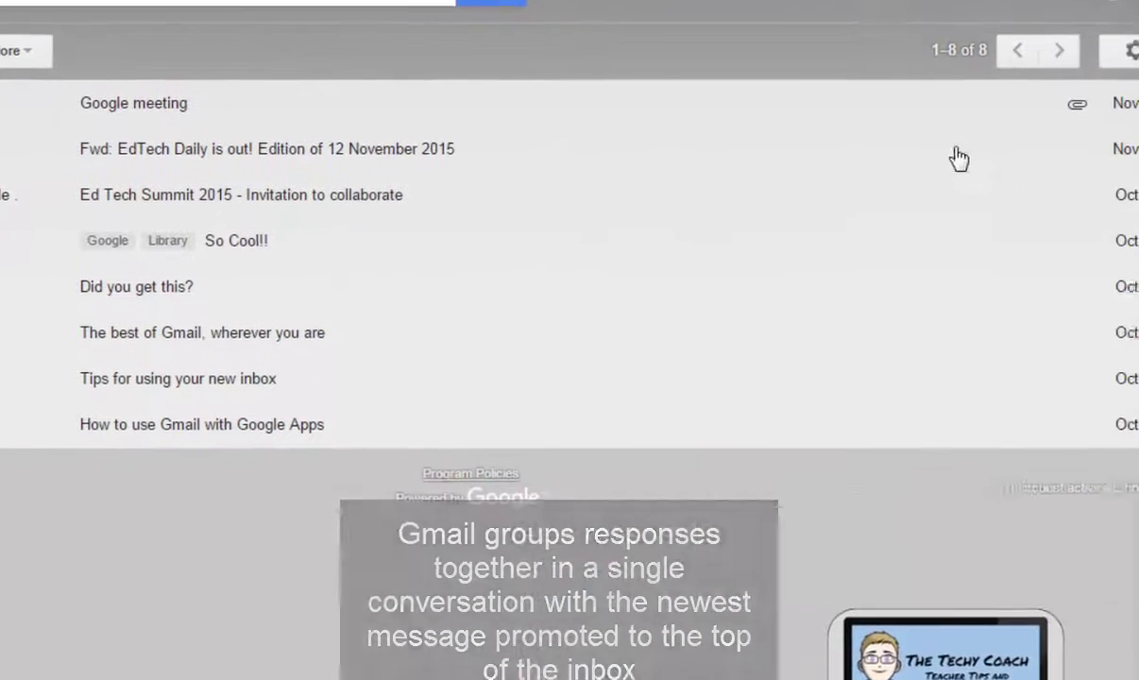
Set Conversation view to off in General settings and save the change.
left_click(1076, 69)
left_click(965, 332)
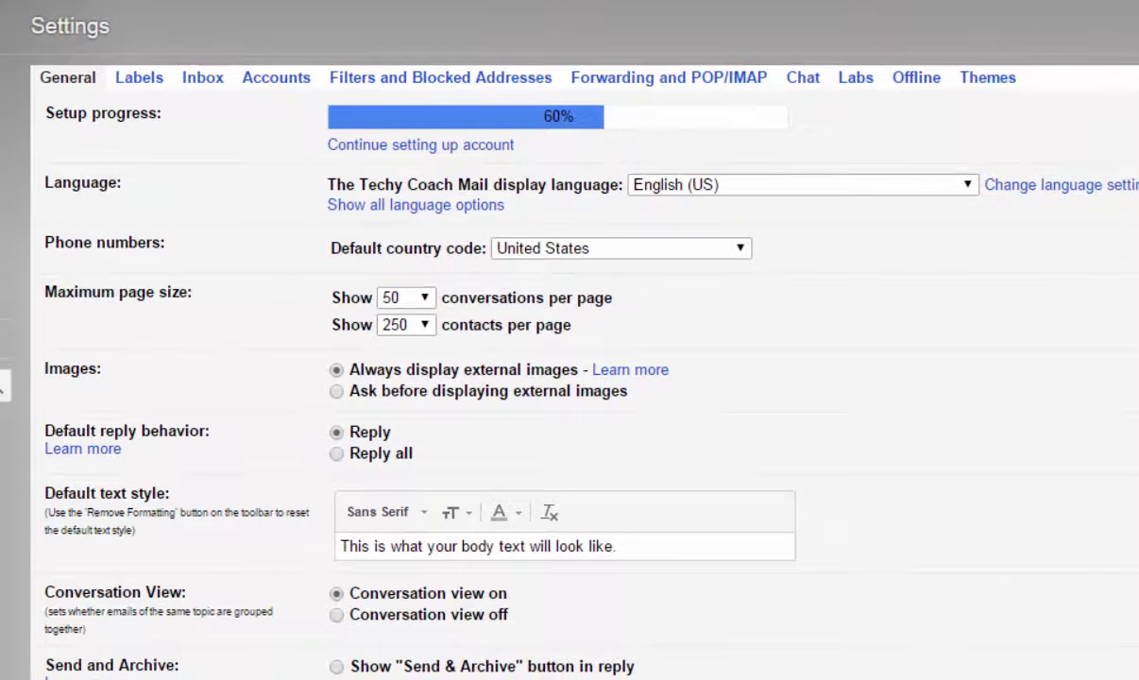
scroll(557, 378, "down", 5)
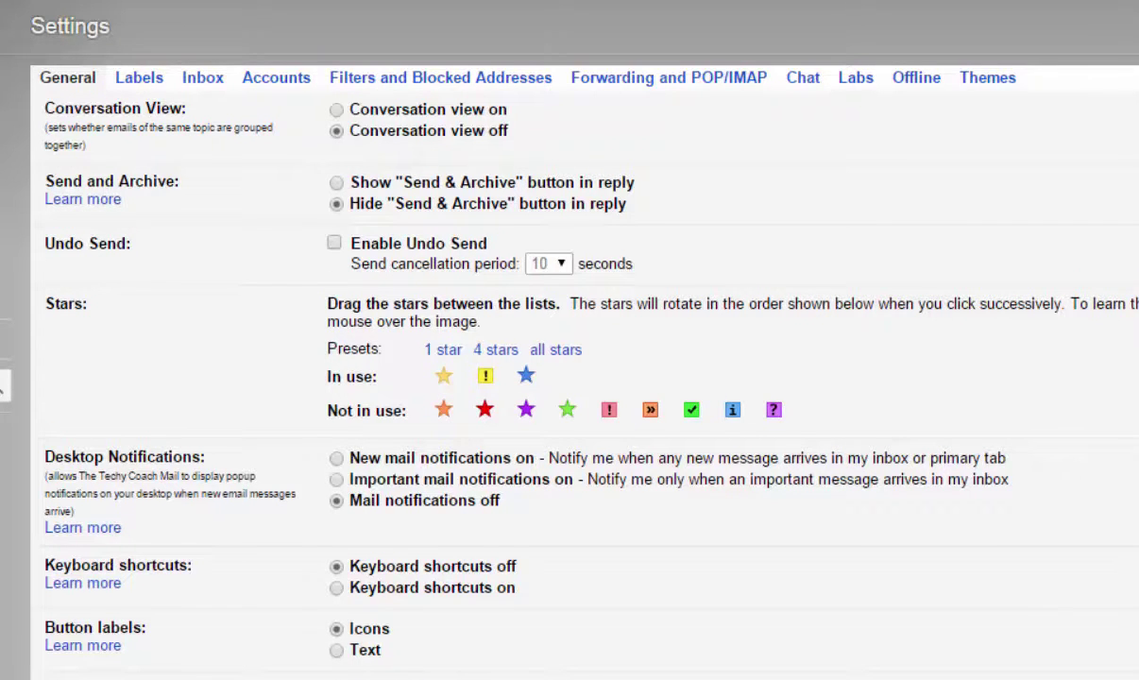
scroll(566, 378, "down", 10)
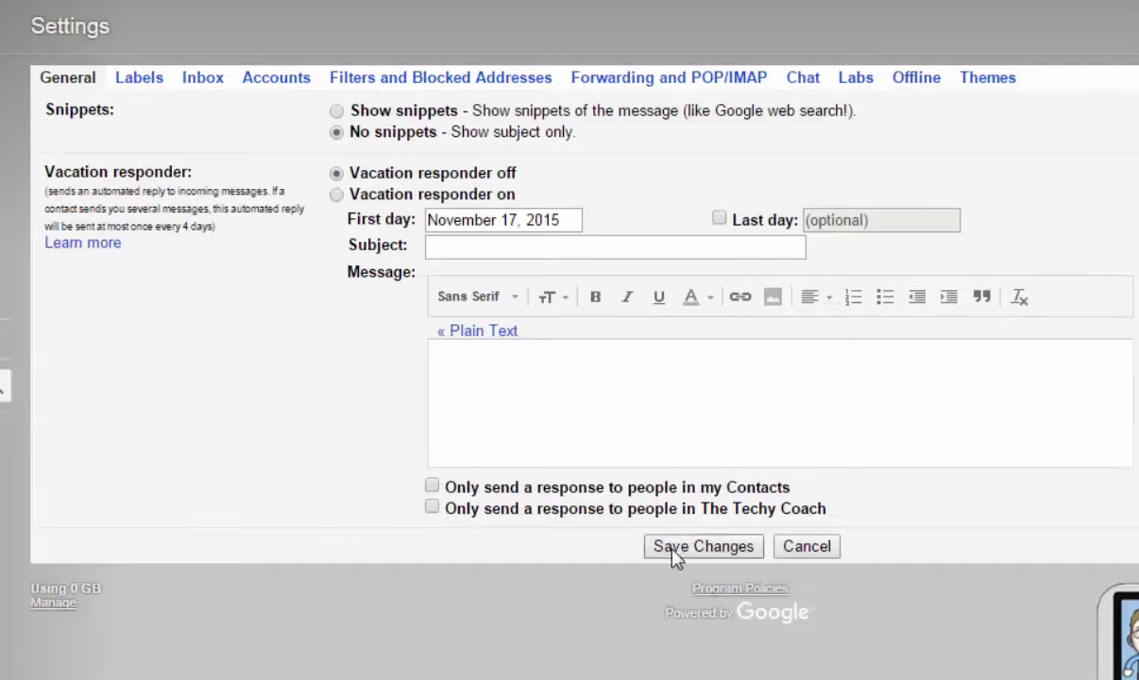
left_click(676, 552)
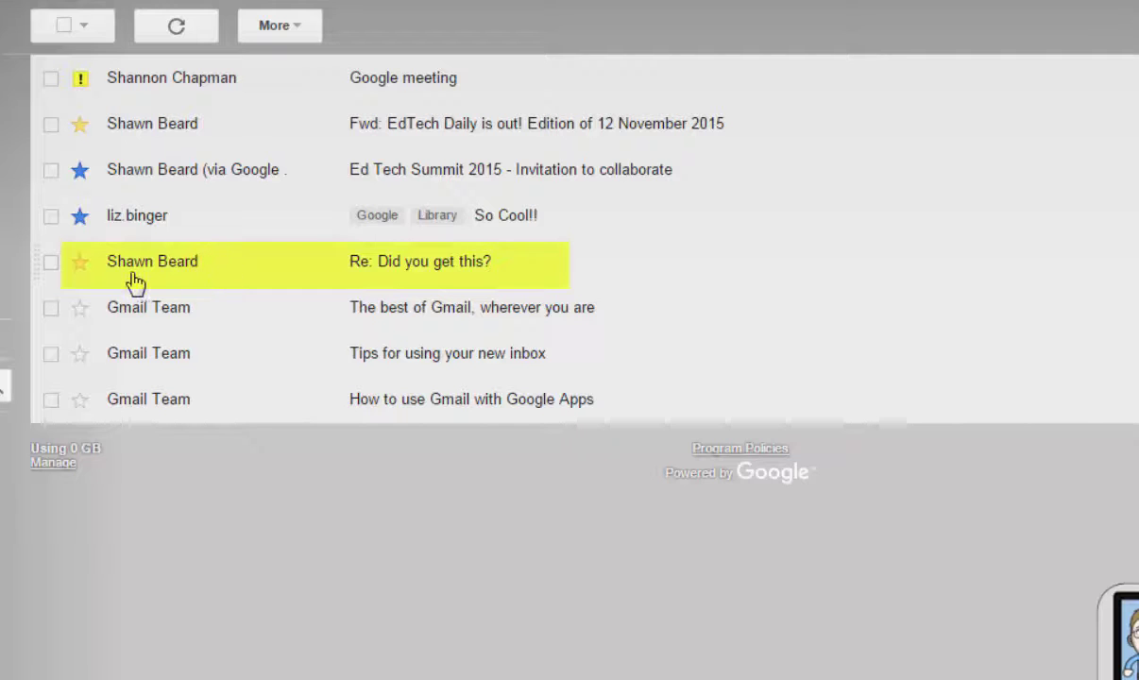
mouse_move(131, 272)
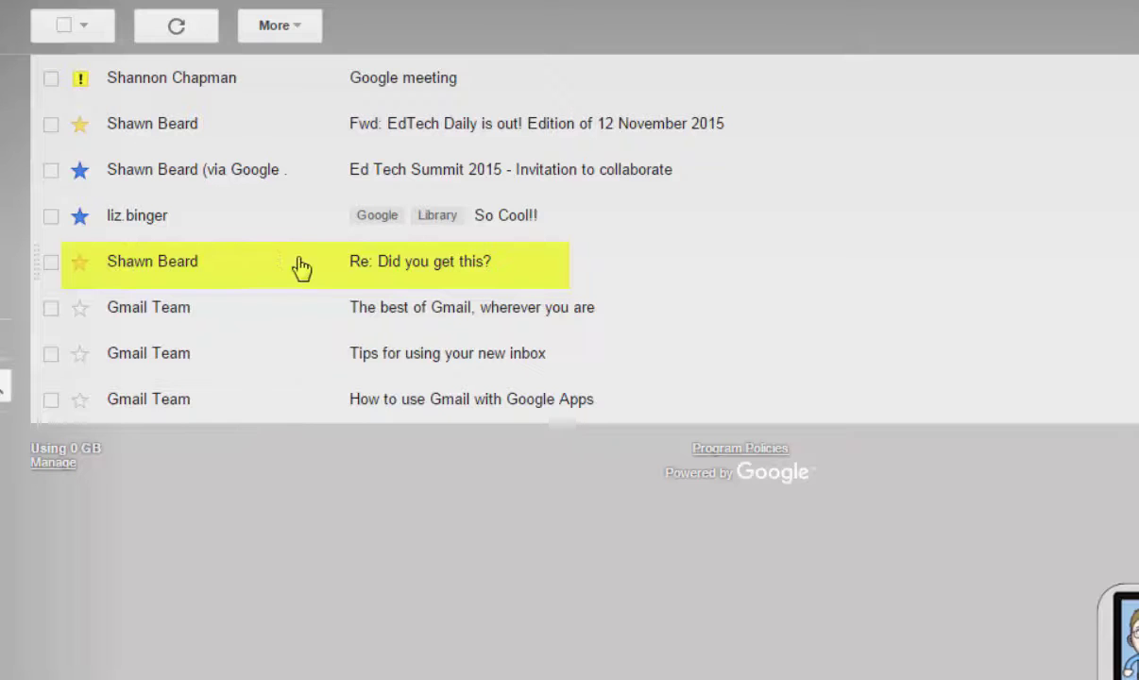
left_click(411, 271)
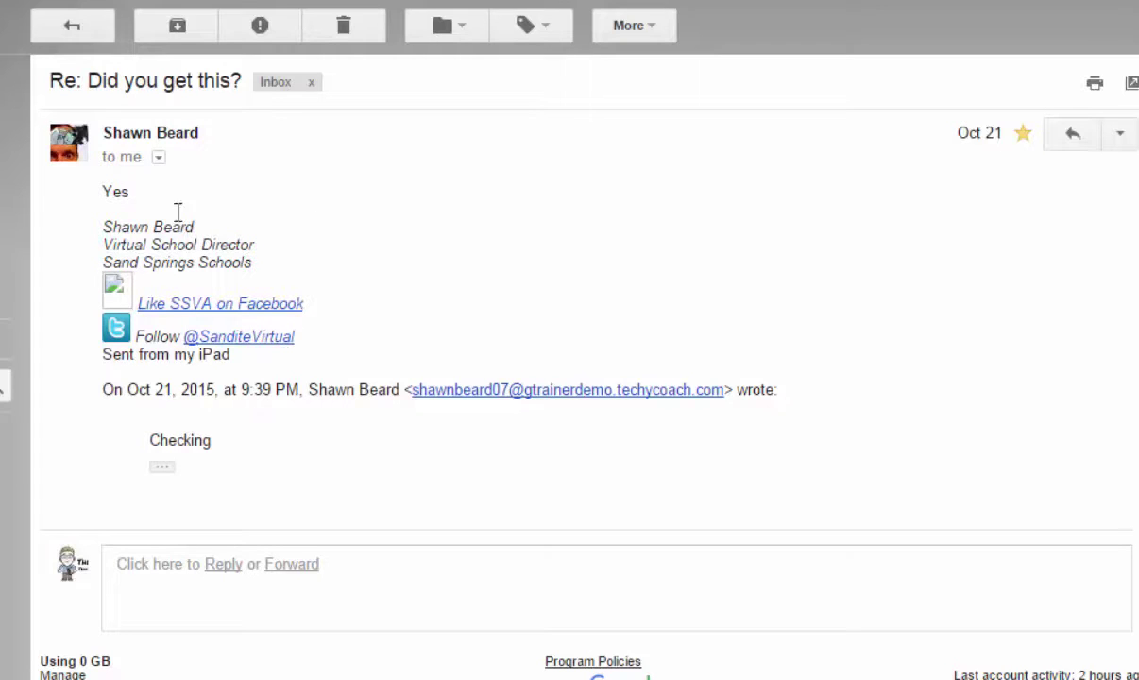
left_click(76, 28)
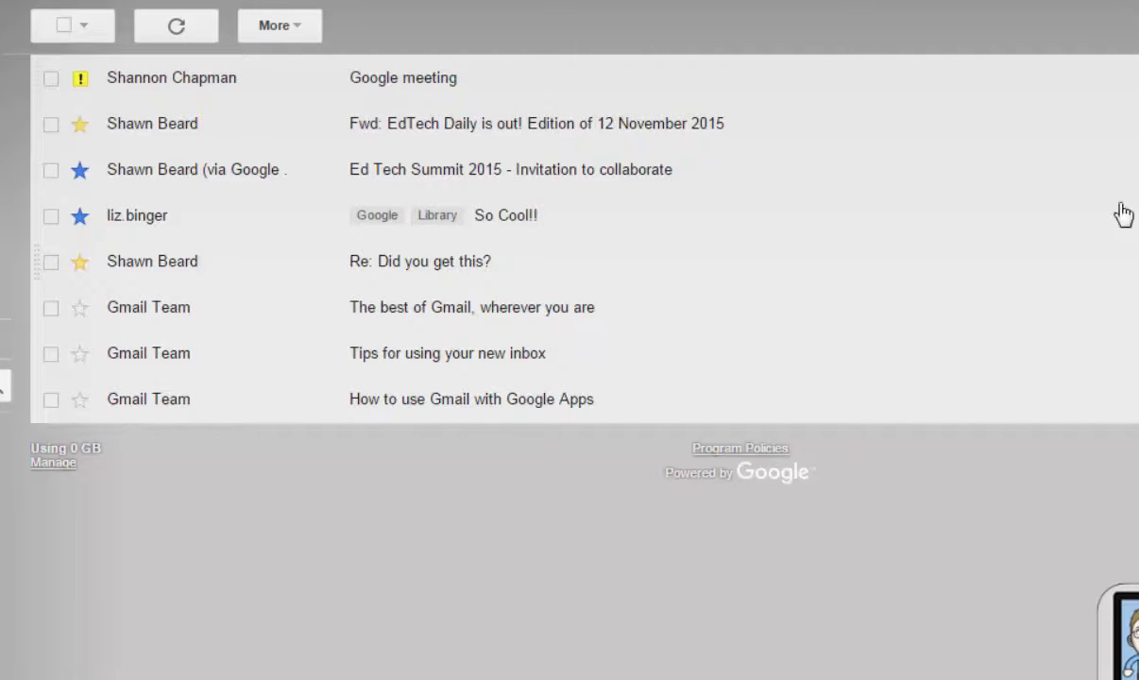
Set Conversation view back to on in General settings and save the change.
left_click(1138, 25)
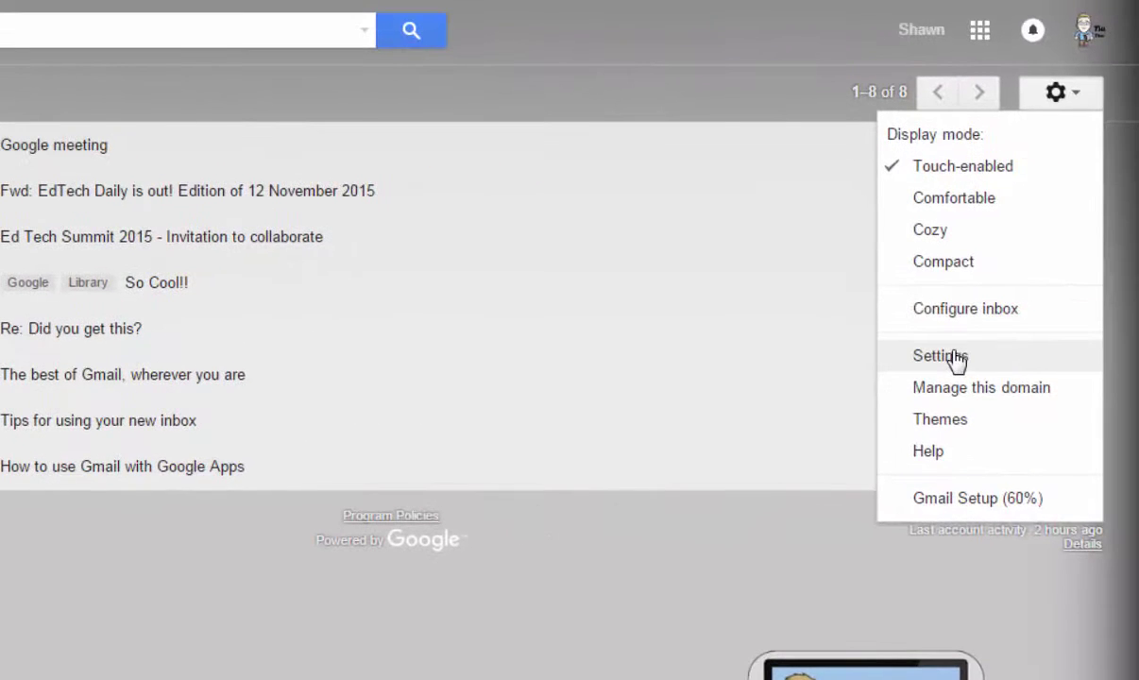
left_click(949, 356)
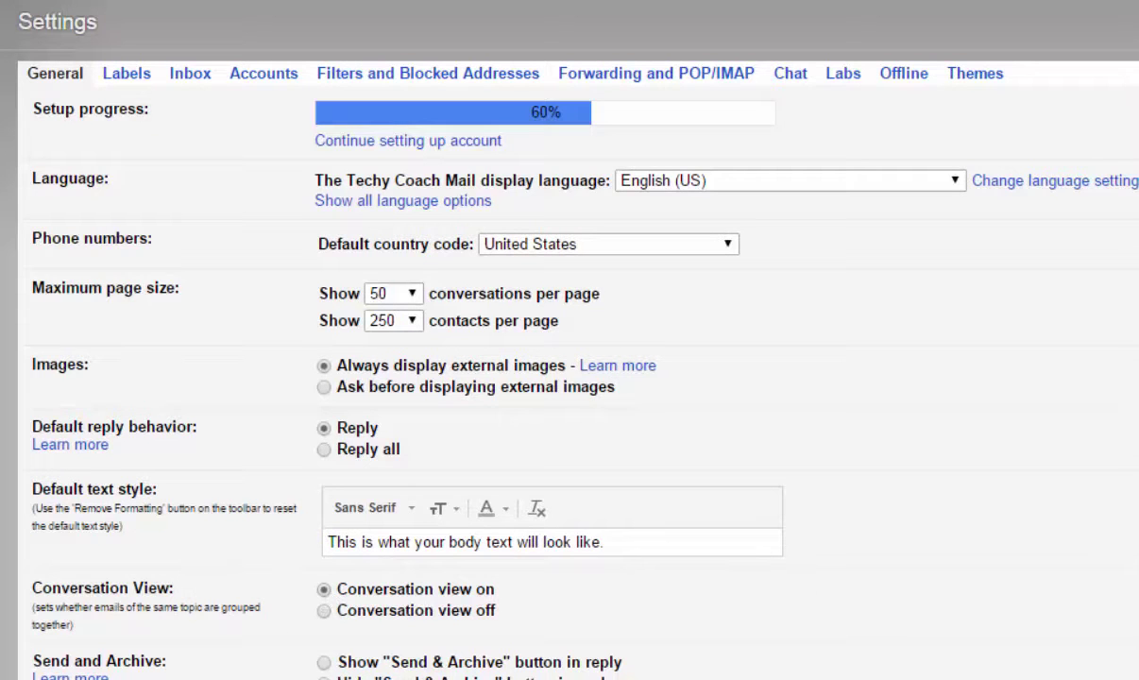
scroll(567, 377, "down", 20)
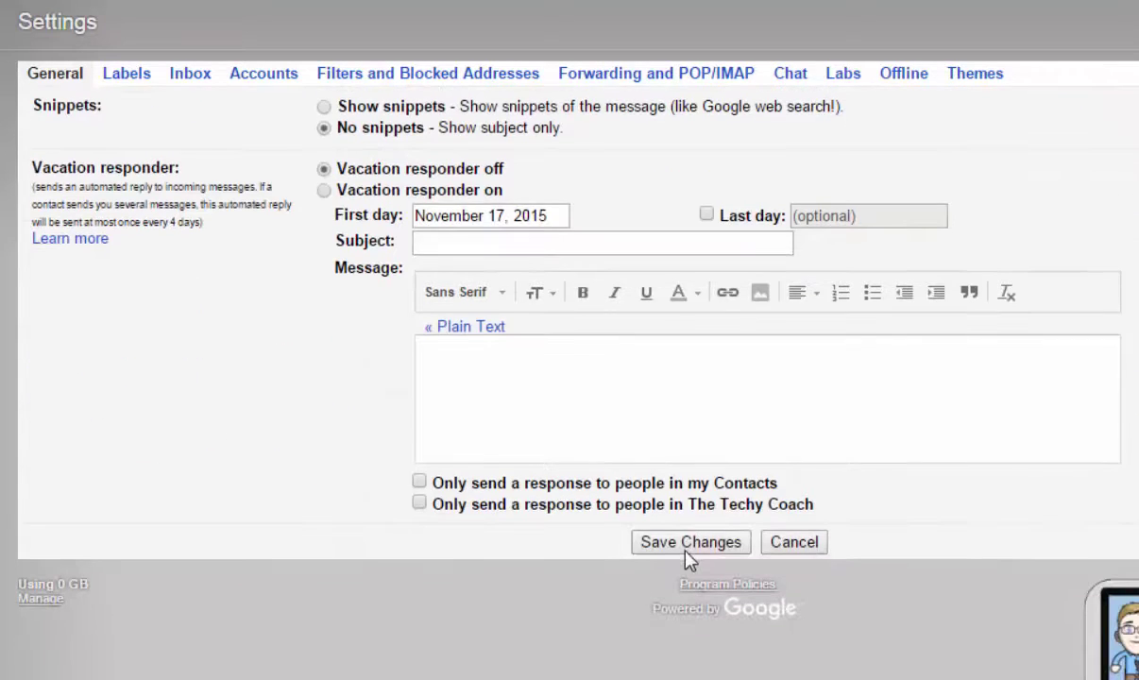
left_click(688, 548)
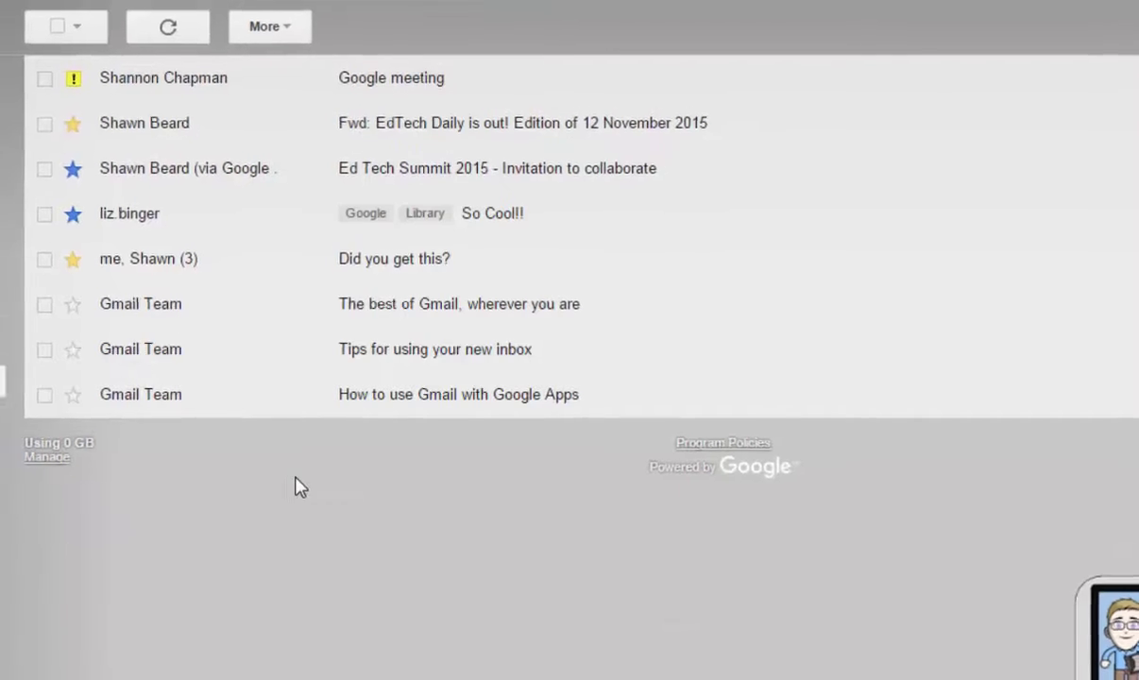